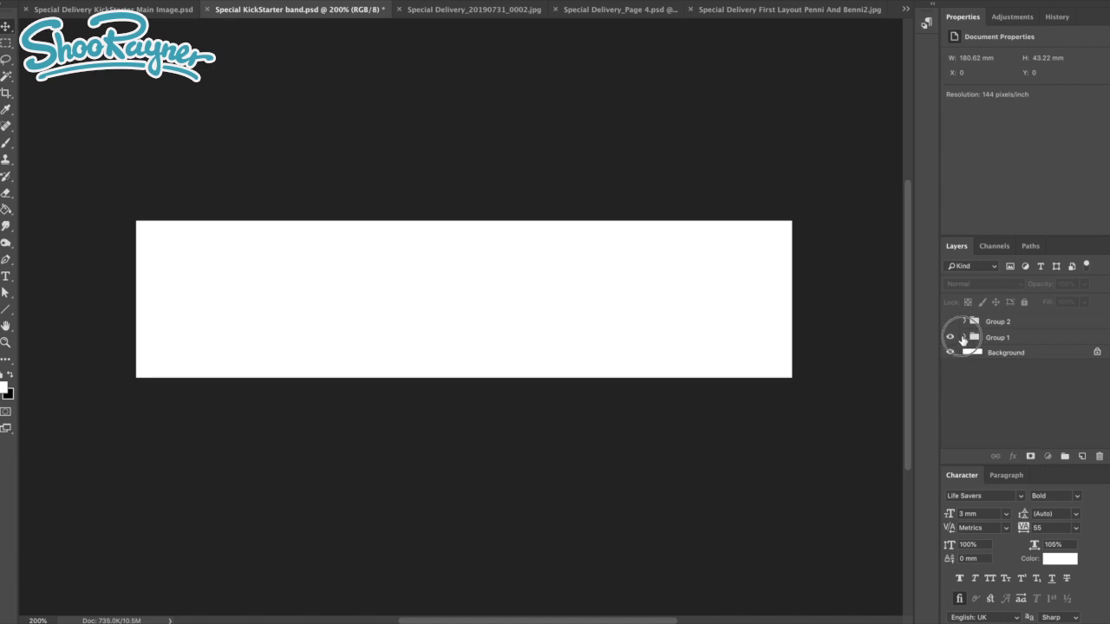
- Expand Group 1 and show its Wah! and Help! text layers together with Layers 7, 6 and 5
click(973, 340)
click(963, 337)
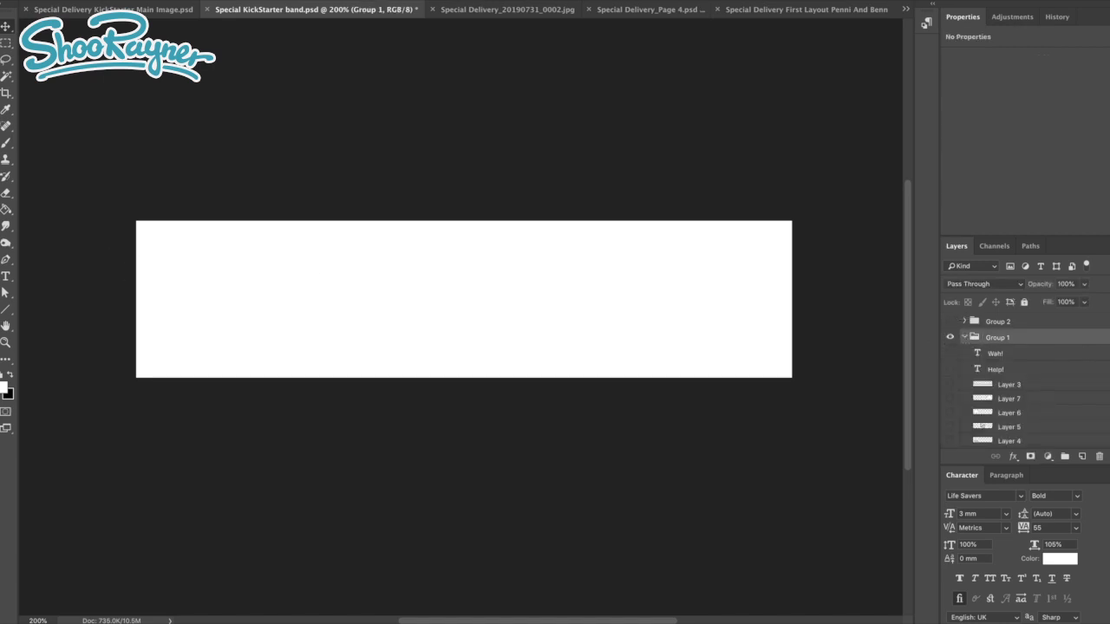
click(957, 370)
click(951, 359)
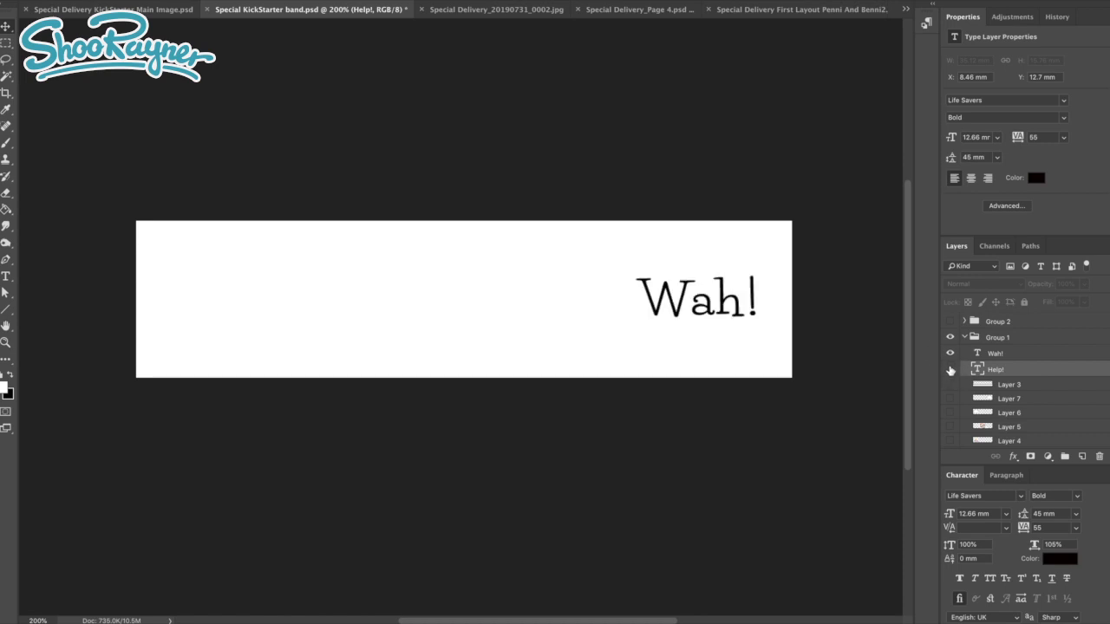
click(950, 369)
click(951, 384)
click(949, 398)
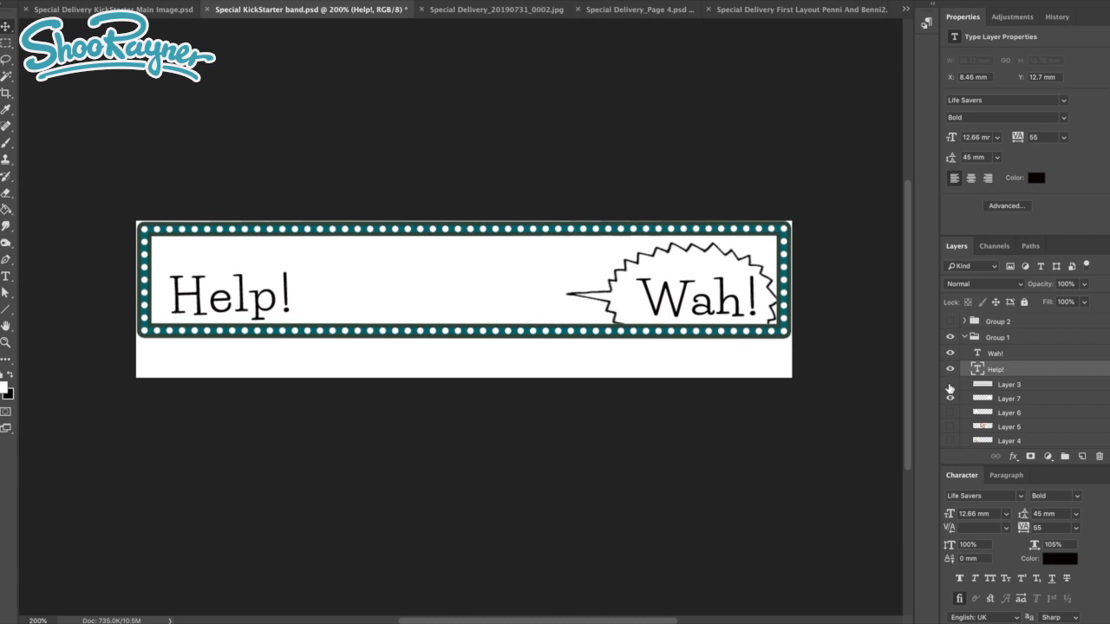
click(949, 385)
click(950, 412)
click(948, 426)
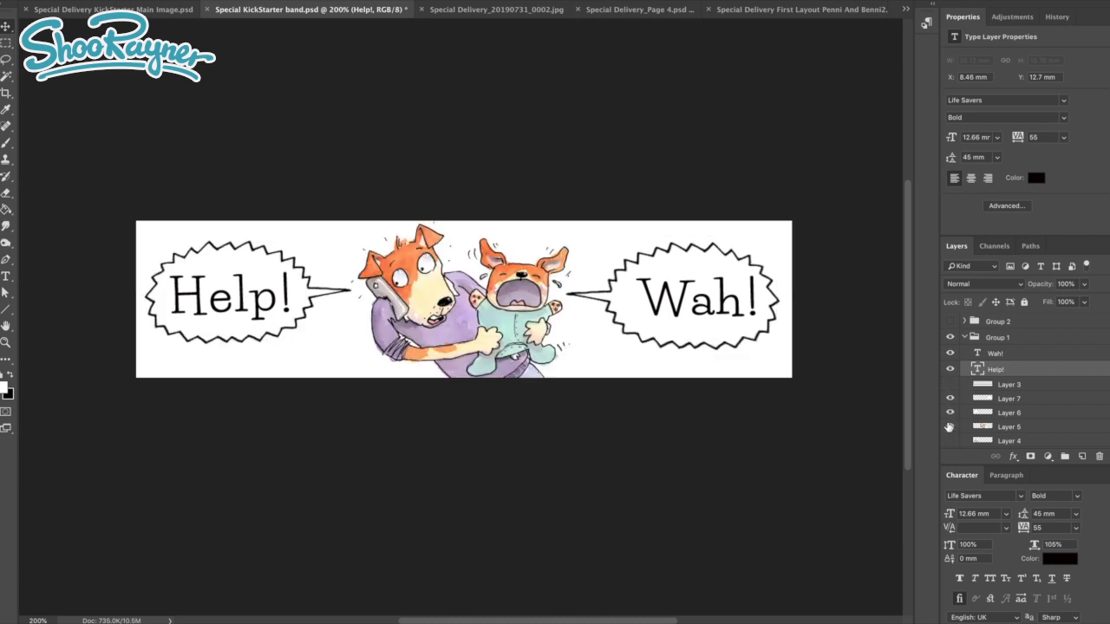
- Collapse and hide Group 1, and paste the copied row of characters as a new layer above the groups
click(965, 339)
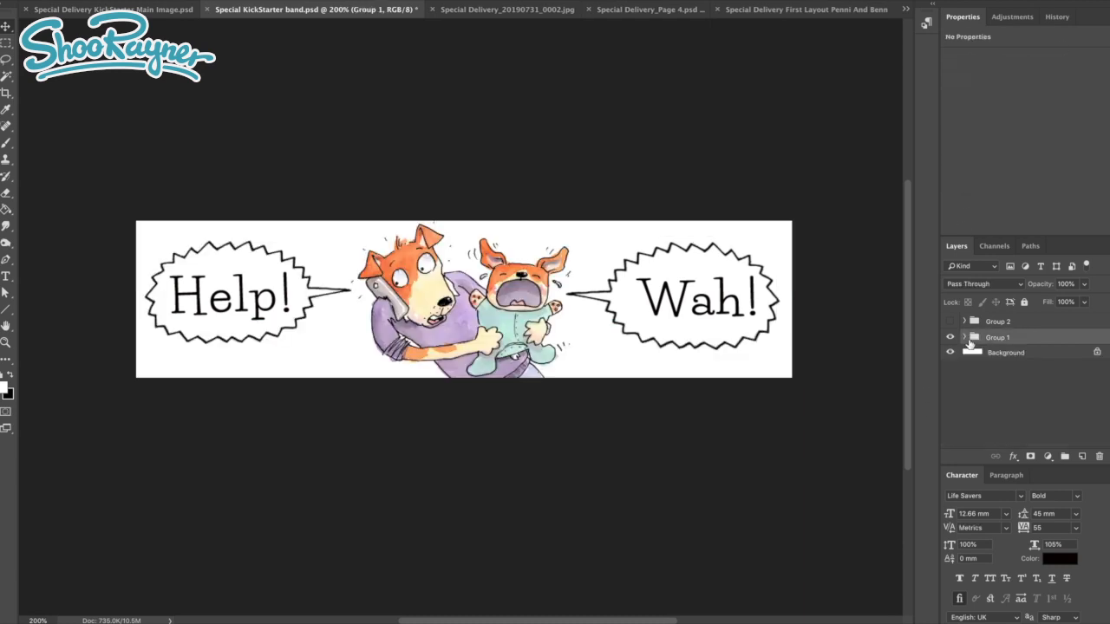
click(949, 338)
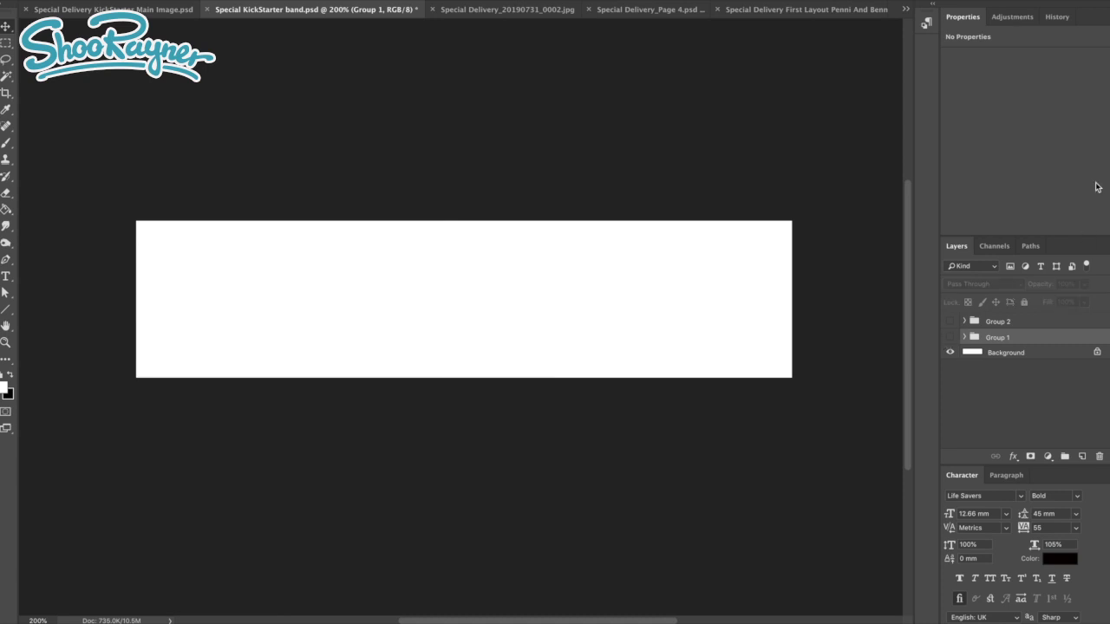
key(super+v)
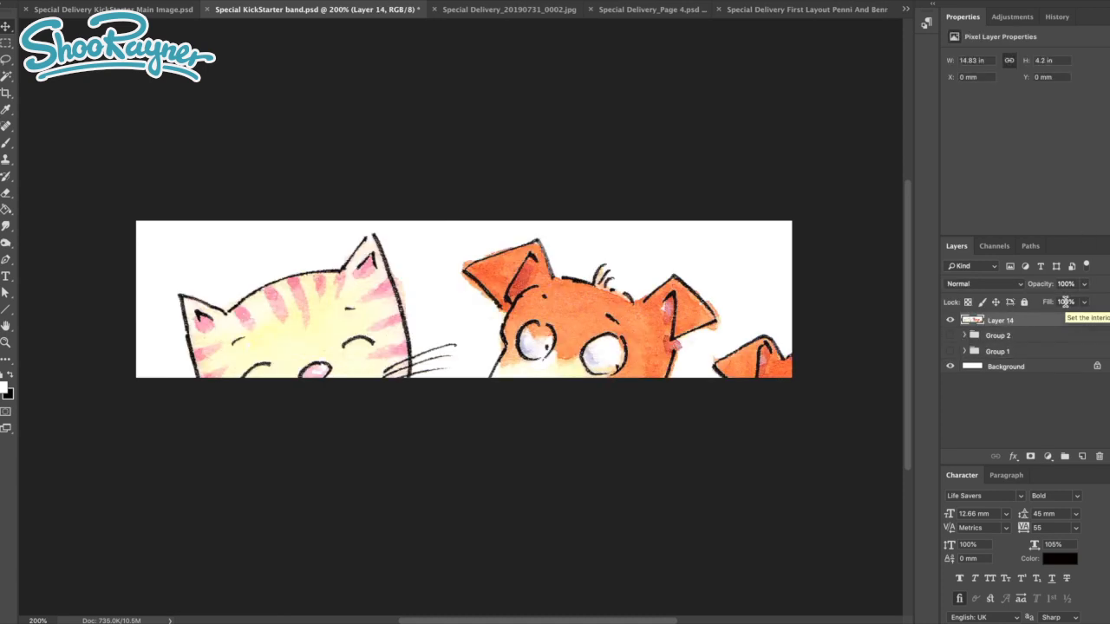
- Scale the pasted characters to about 7.33 by 2.08 in and position them so all five faces fit across the banner
key(super+t)
drag(136, 221, 568, 503)
drag(659, 529, 181, 305)
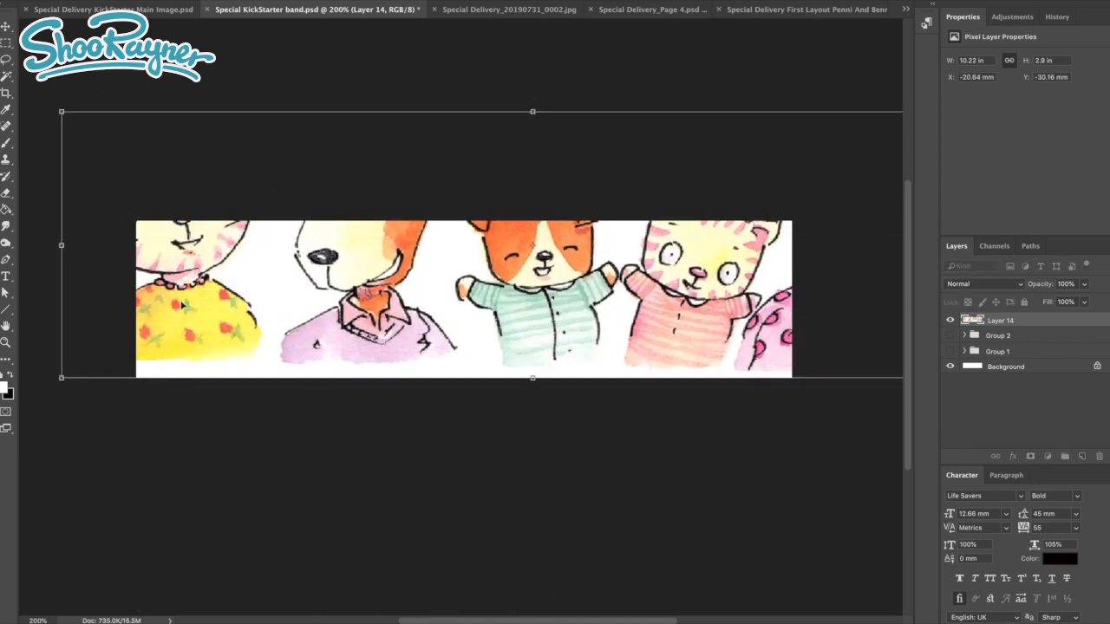
drag(70, 104, 354, 193)
drag(379, 312, 166, 373)
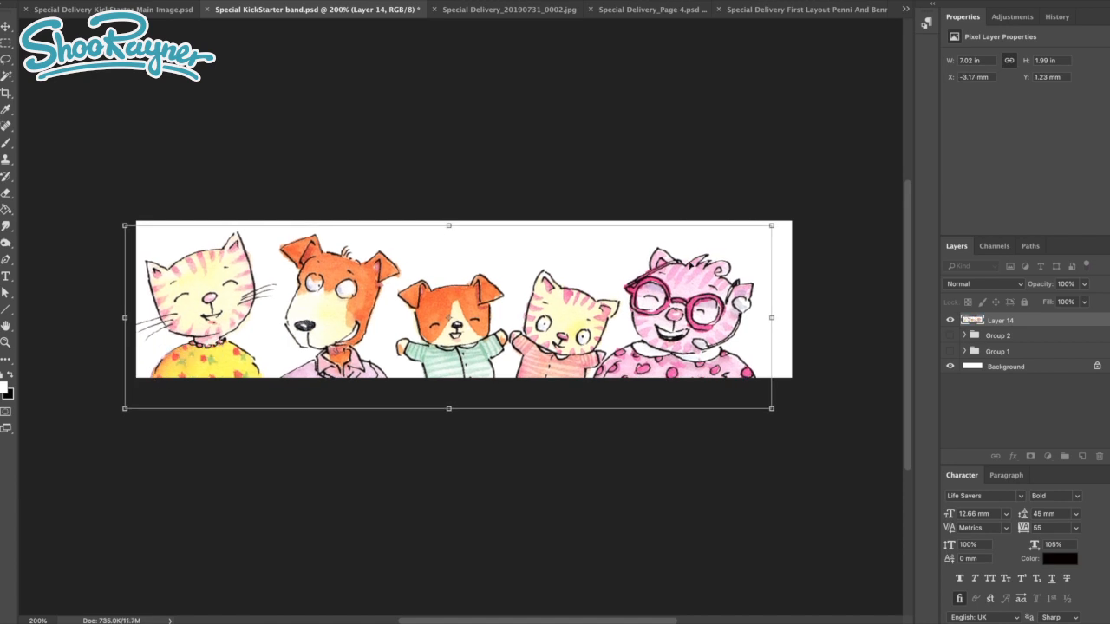
mouse_move(776, 224)
mouse_down()
mouse_move(795, 222)
mouse_move(786, 222)
mouse_up()
drag(698, 285, 704, 297)
drag(798, 238, 805, 230)
drag(526, 332, 521, 335)
key(Return)
- Sample the dark teal border in Special Delivery KickStarter Main Image.psd as the foreground colour and return to Special KickStarter band.psd
click(153, 10)
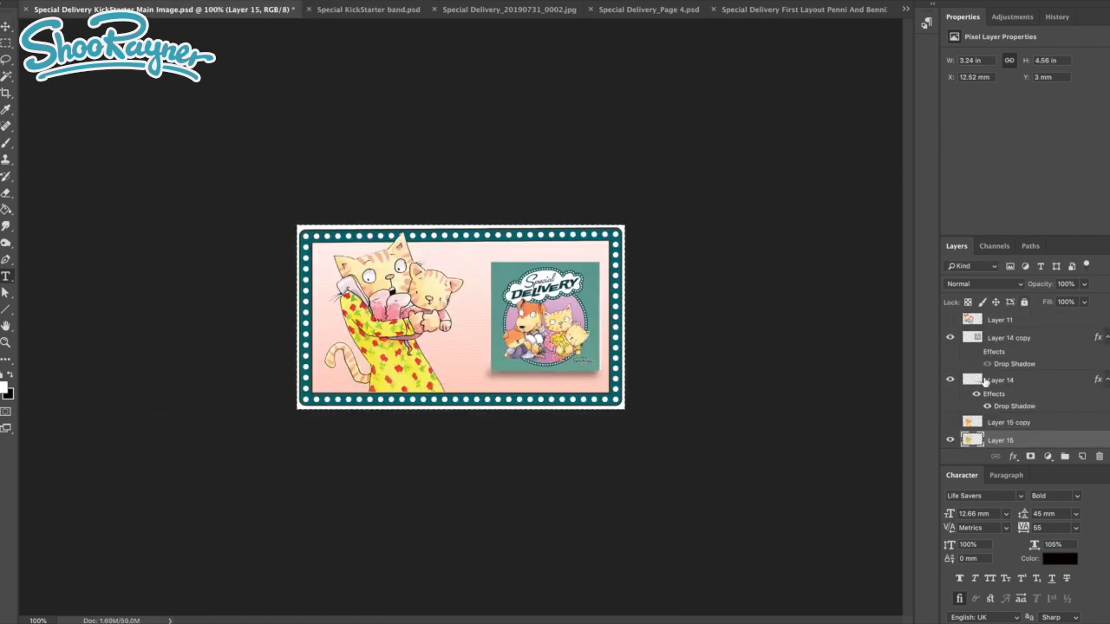
click(5, 388)
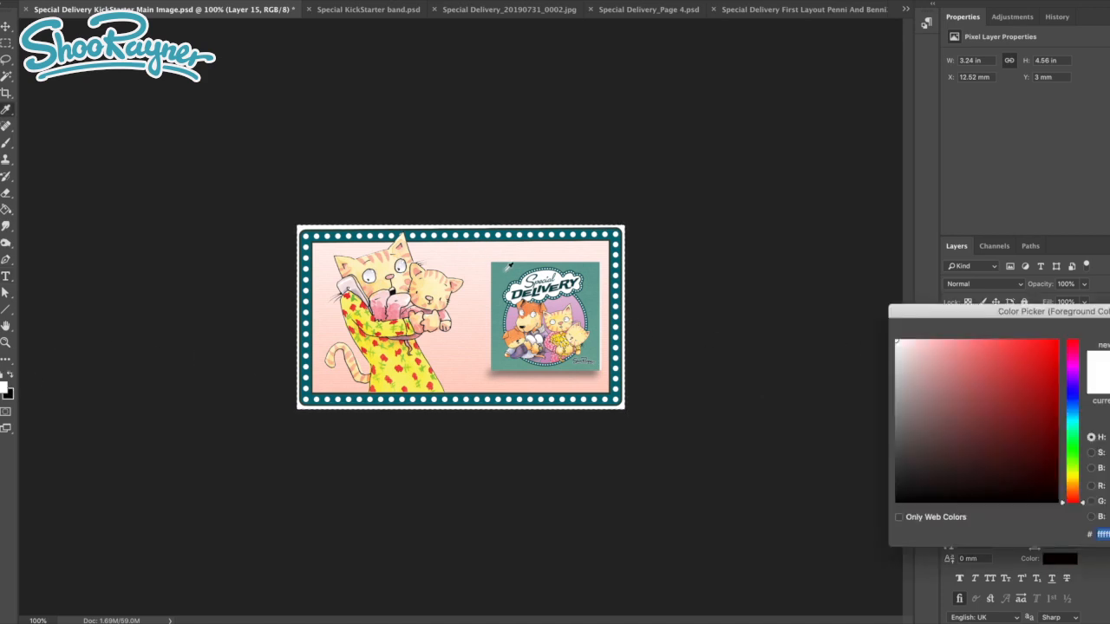
click(498, 232)
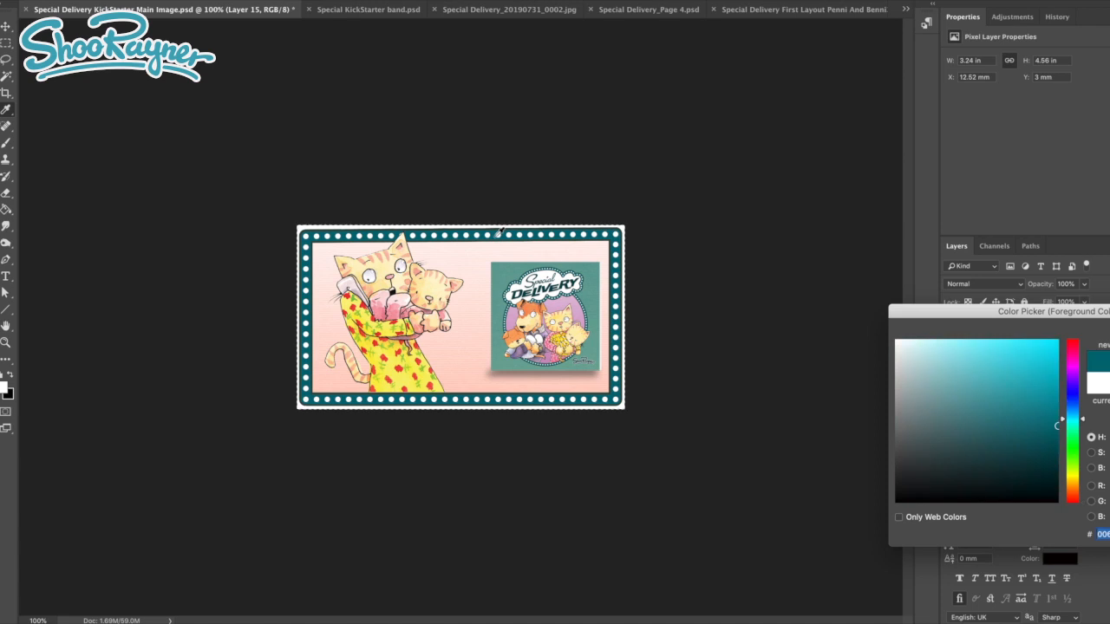
key(Return)
click(369, 9)
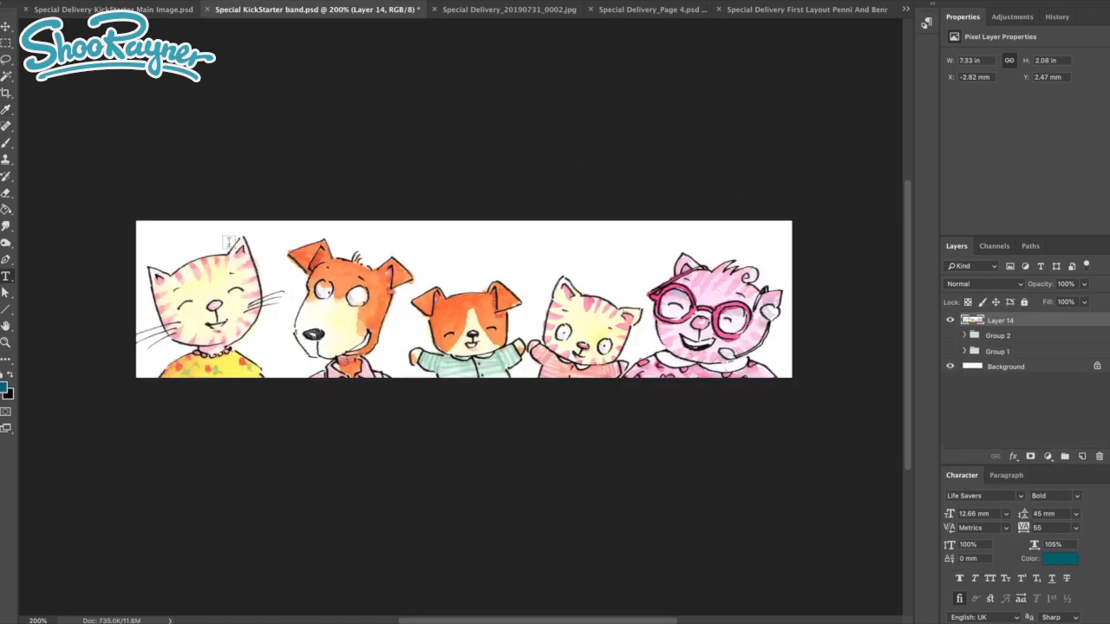
- Add the teal text "Penni" above the yellow striped cat
click(152, 239)
text(Th)
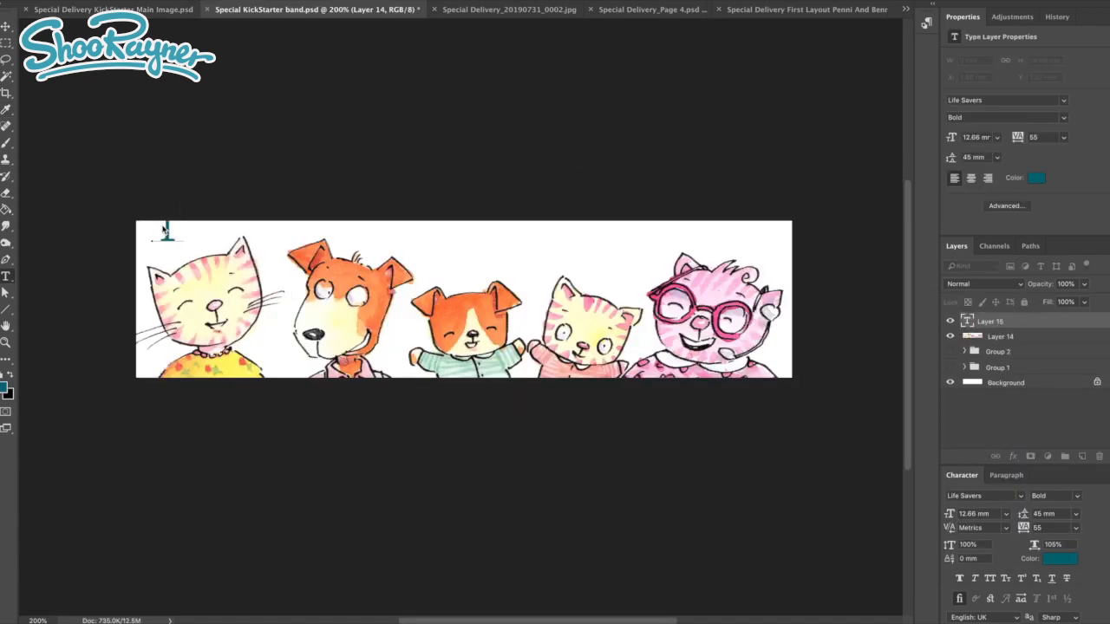
key(BackSpace)
key(BackSpace)
text(Penni)
key(ctrl+Return)
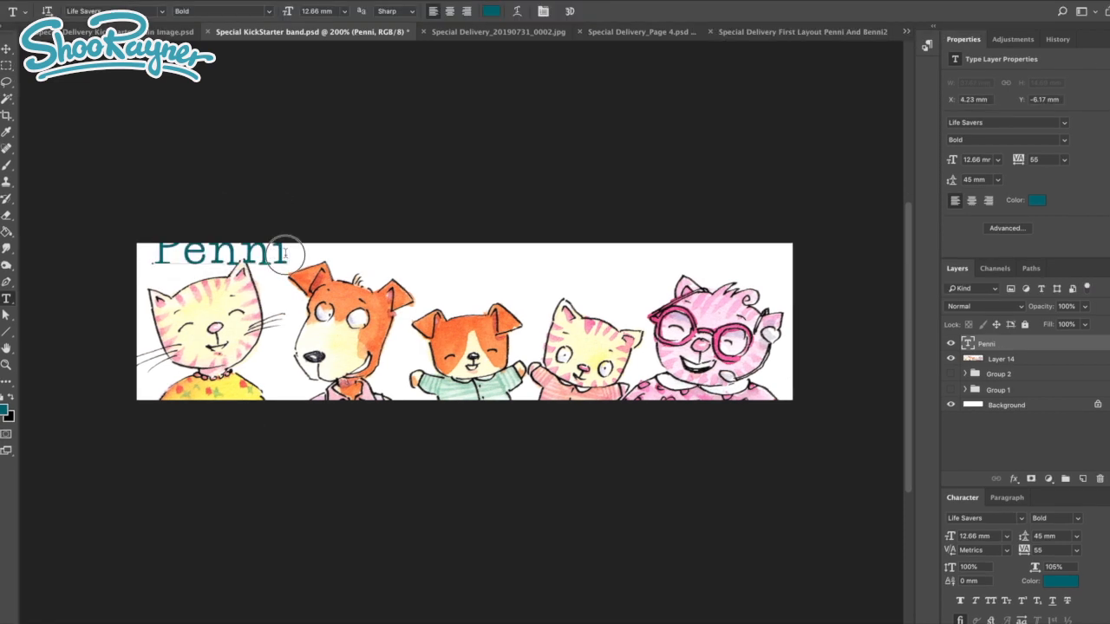
- Reduce the "Penni" text to 6.66 mm and place it beside the yellow cat's ear, inside the banner's upper edge
double_click(284, 253)
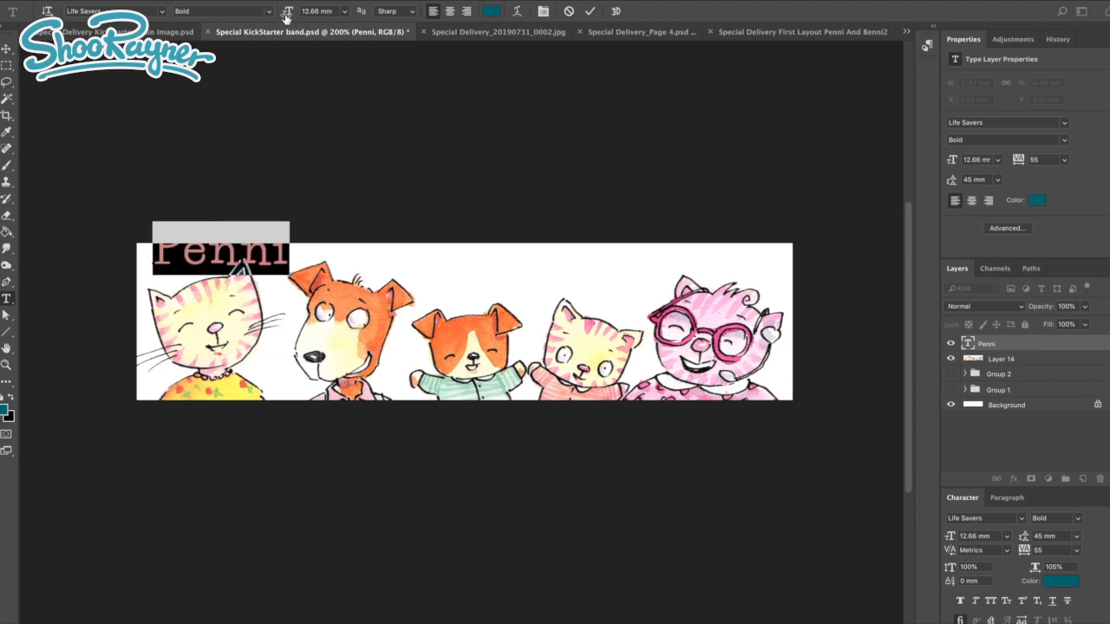
mouse_move(286, 15)
mouse_down()
mouse_move(319, 15)
mouse_move(285, 15)
mouse_up()
click(7, 48)
drag(201, 265, 194, 269)
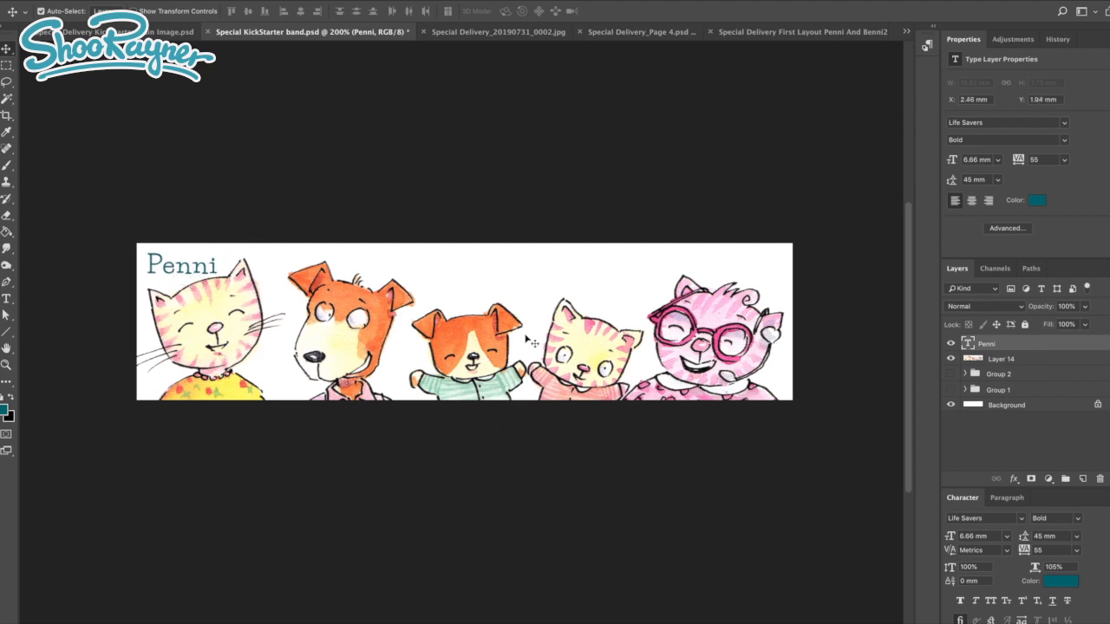
- Add a "Benni" text layer above Layer 14 and place it over the large brown dog's head
click(1040, 360)
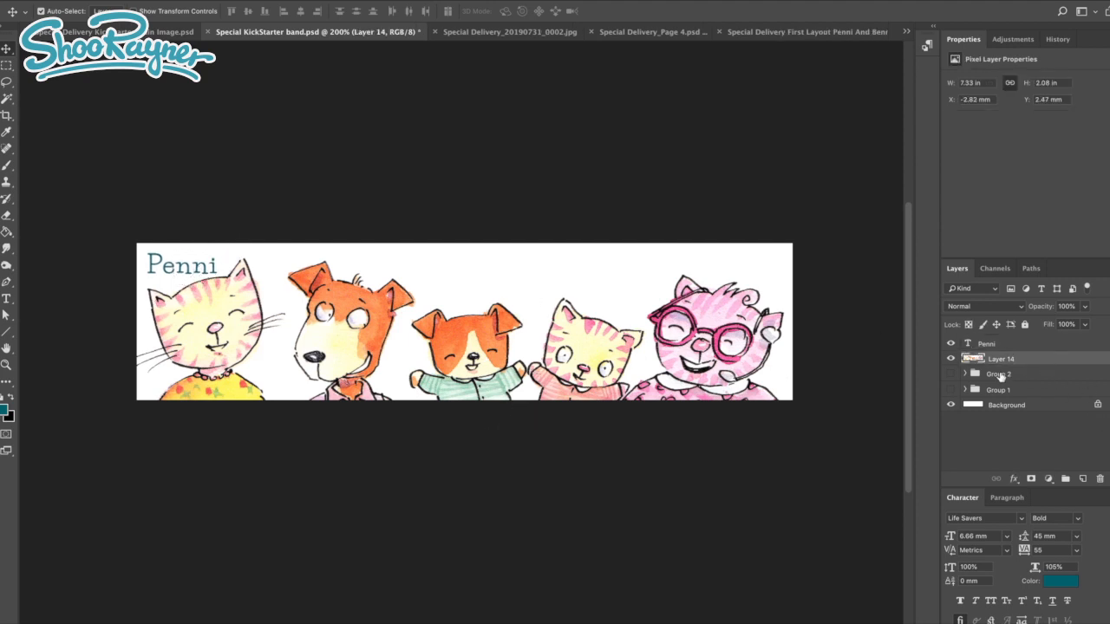
key(t)
click(338, 256)
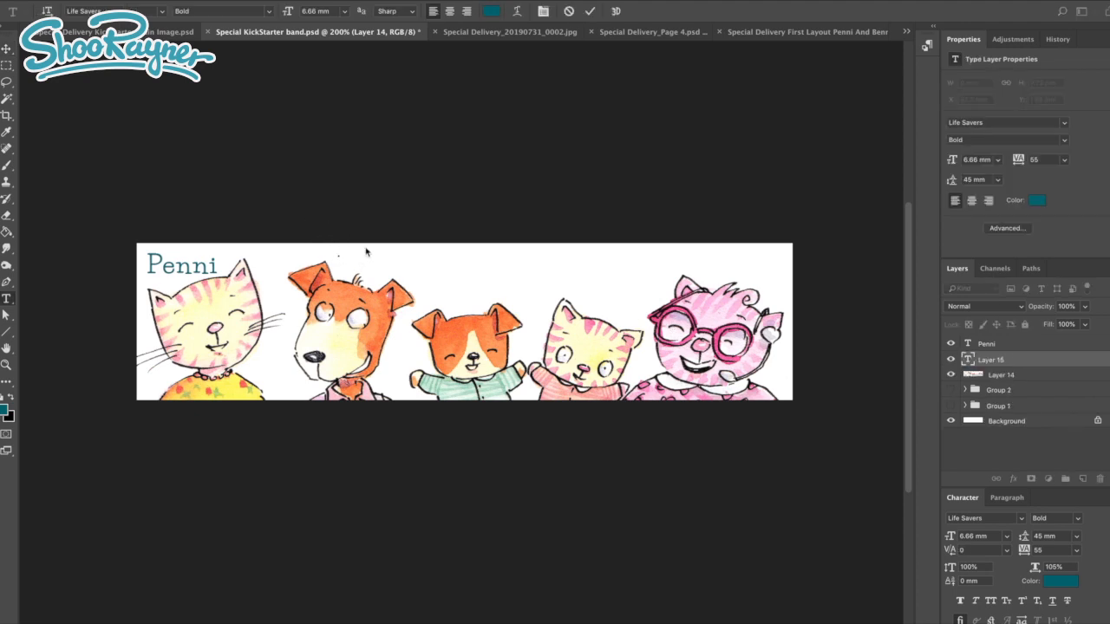
text(Benni)
click(6, 48)
drag(384, 257, 385, 266)
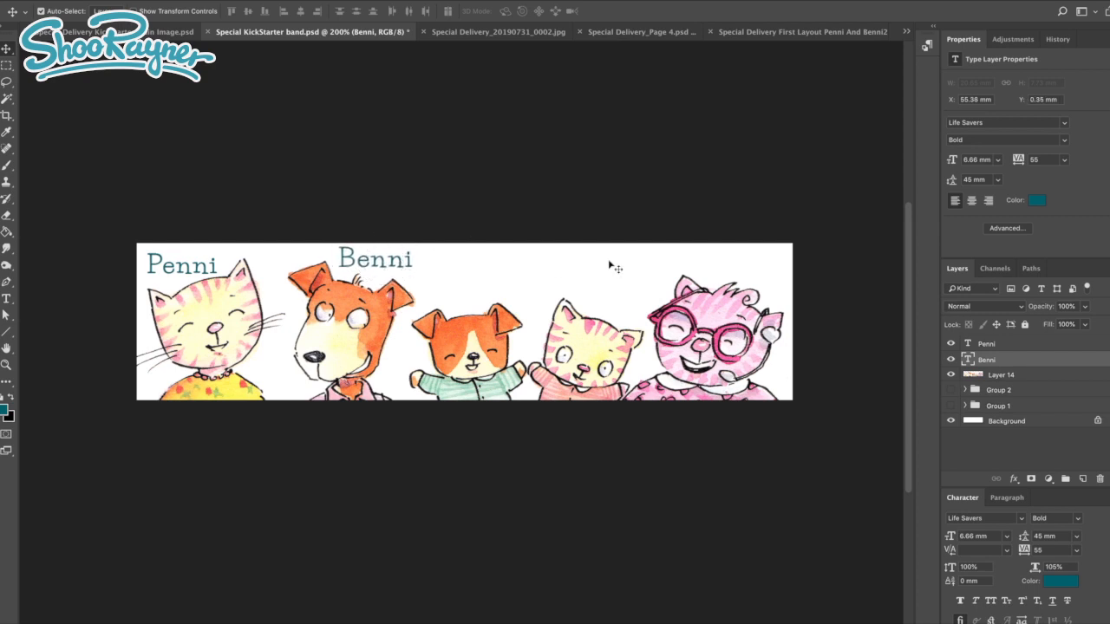
- Add a "Billi" text layer above Layer 14 and centre it over the puppy in the green striped top
click(1020, 376)
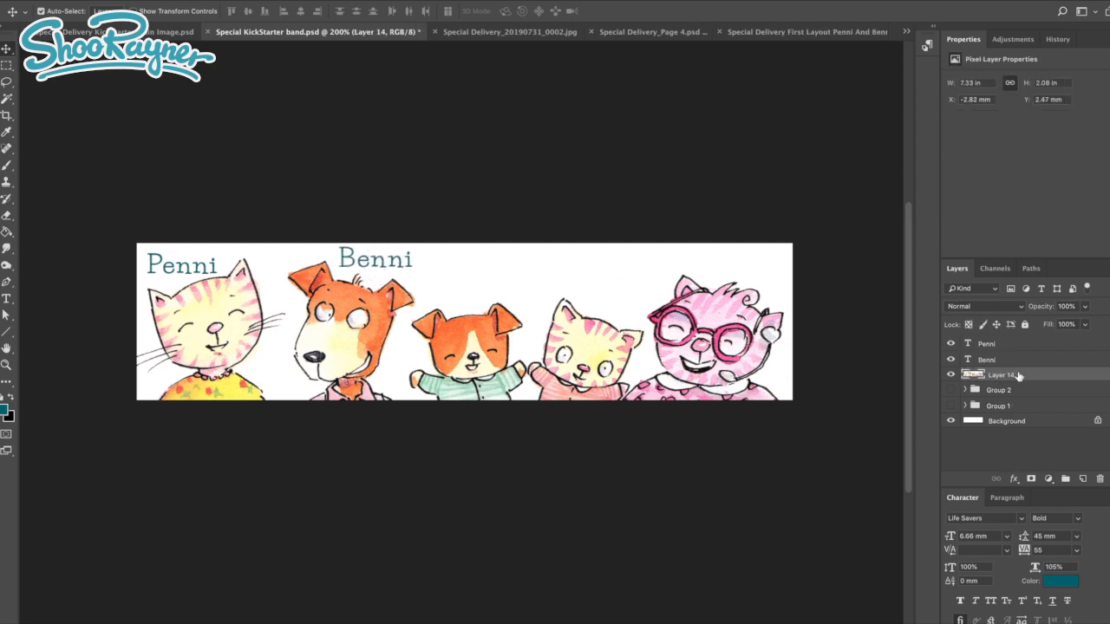
key(t)
click(425, 280)
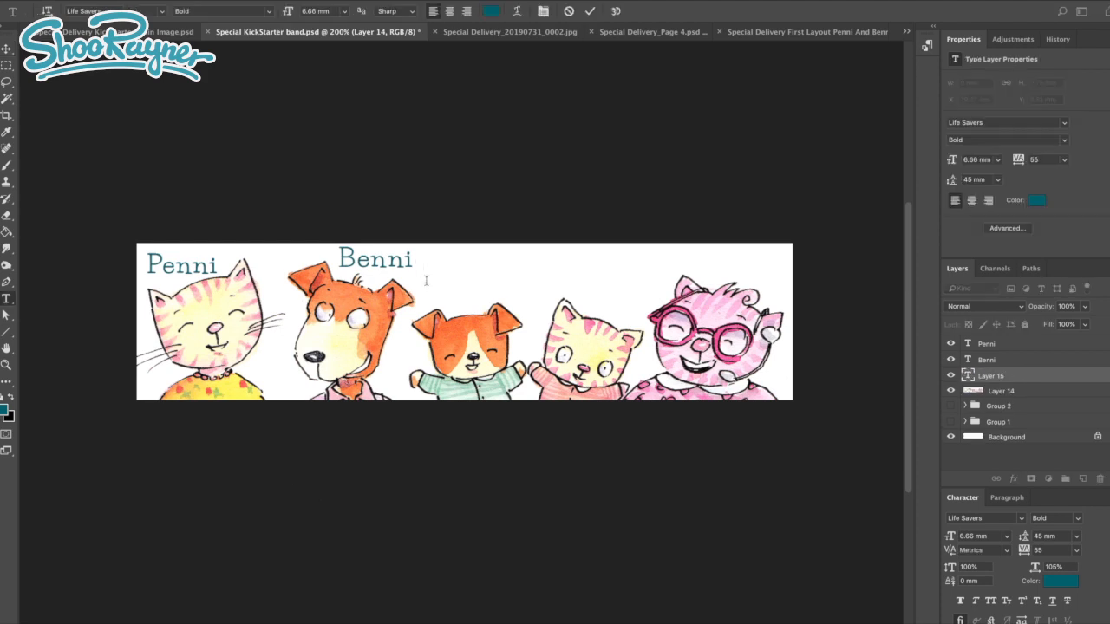
text(Billi)
click(6, 48)
drag(458, 285, 472, 302)
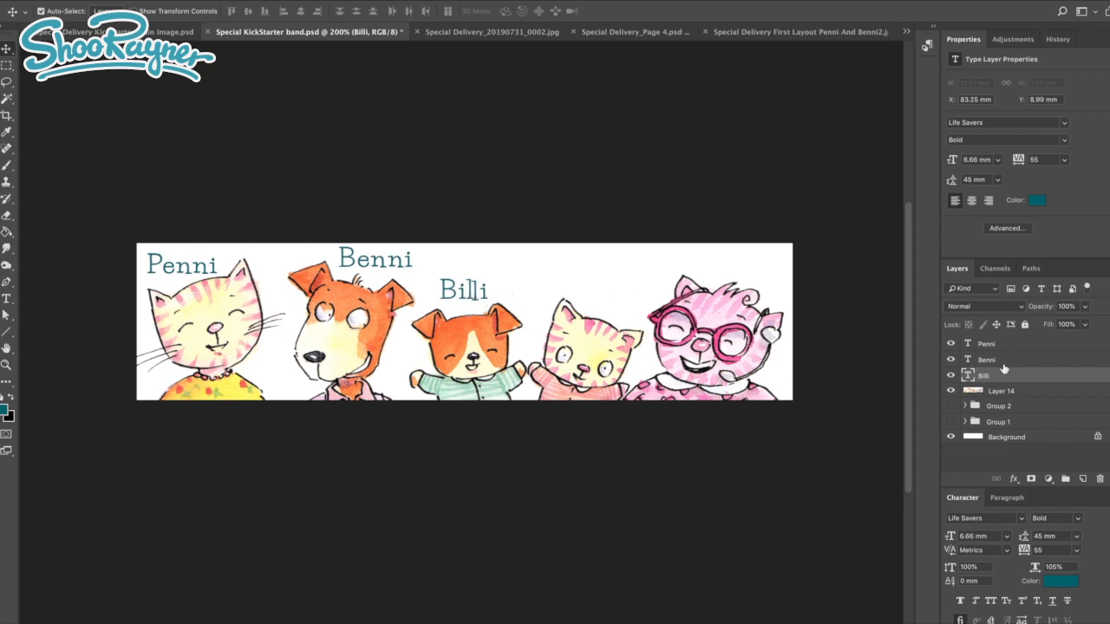
- Add a "Tilli" text layer above Layer 14 and place it over the kitten in the pink top
click(1012, 392)
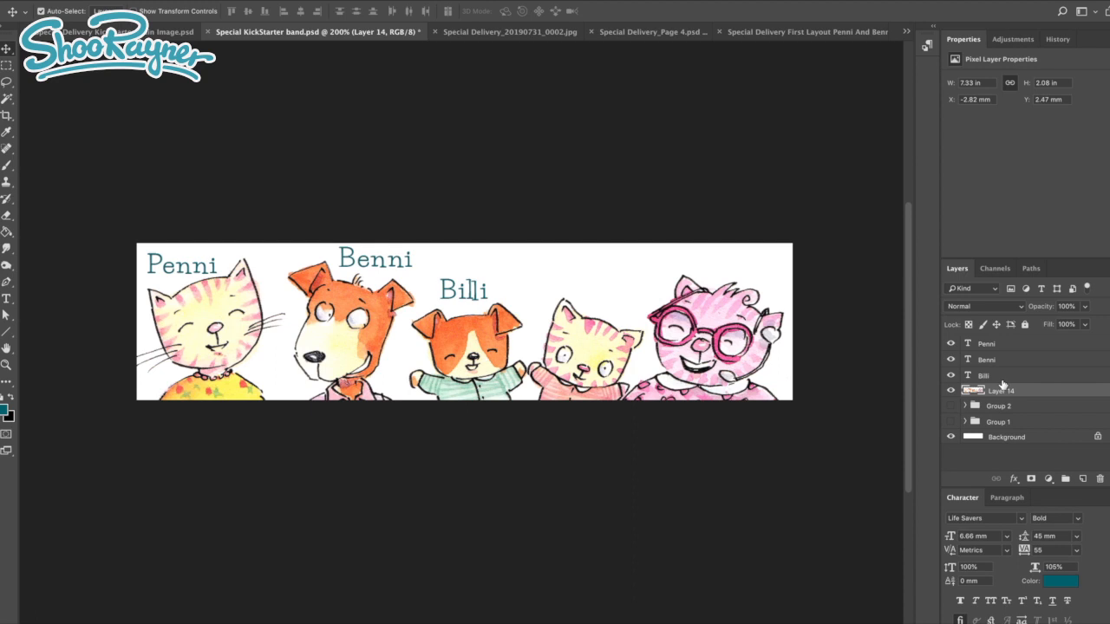
drag(471, 294, 472, 295)
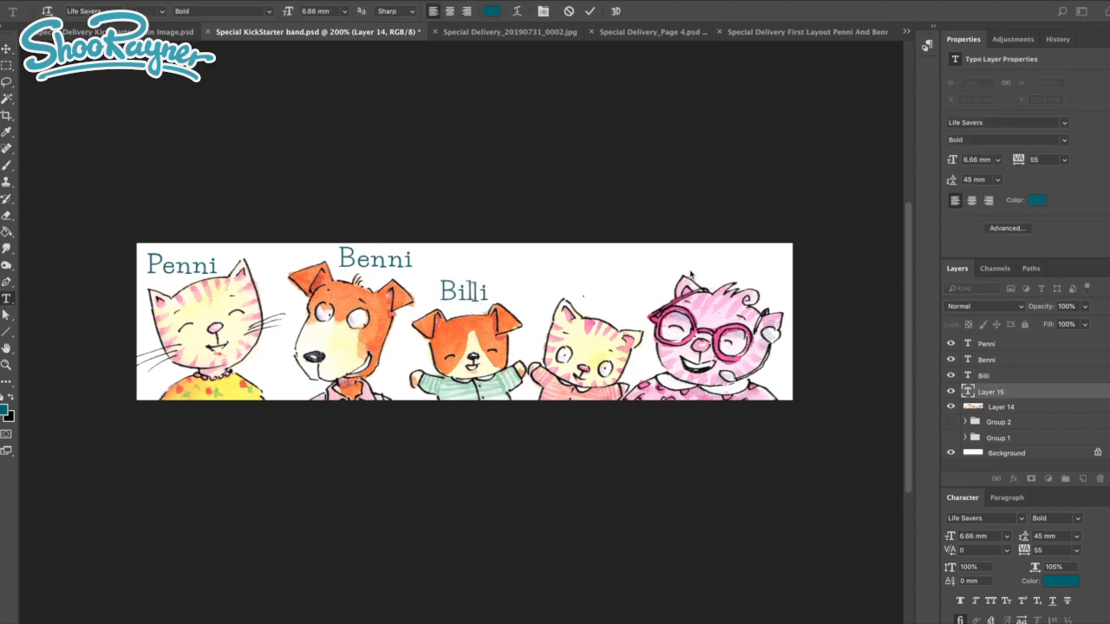
text(Tilli)
click(6, 49)
drag(601, 294, 608, 309)
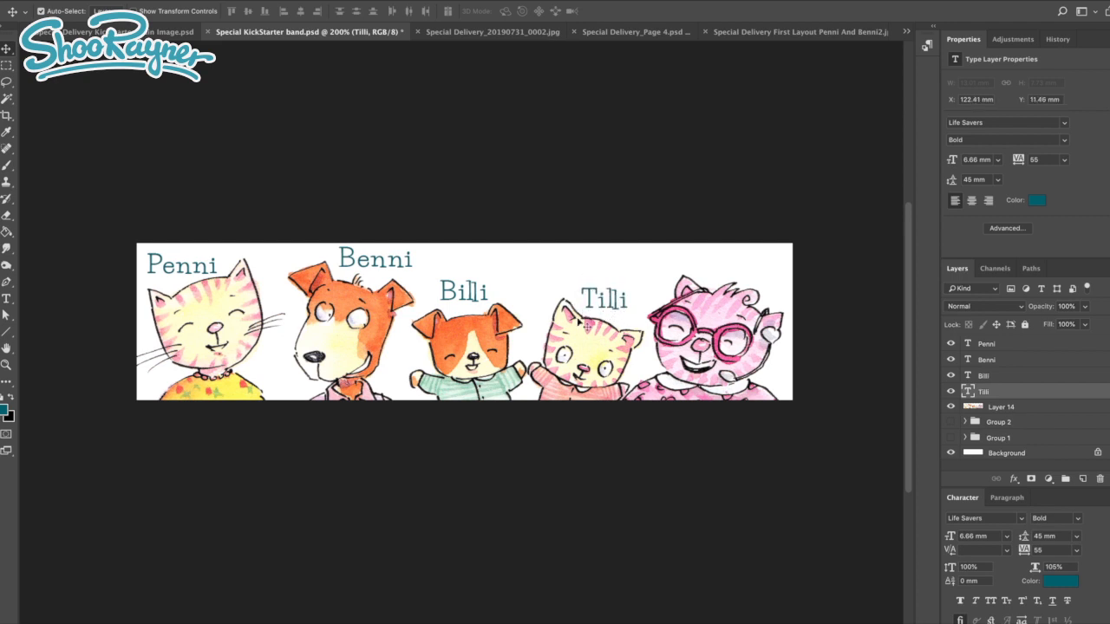
drag(610, 306, 613, 308)
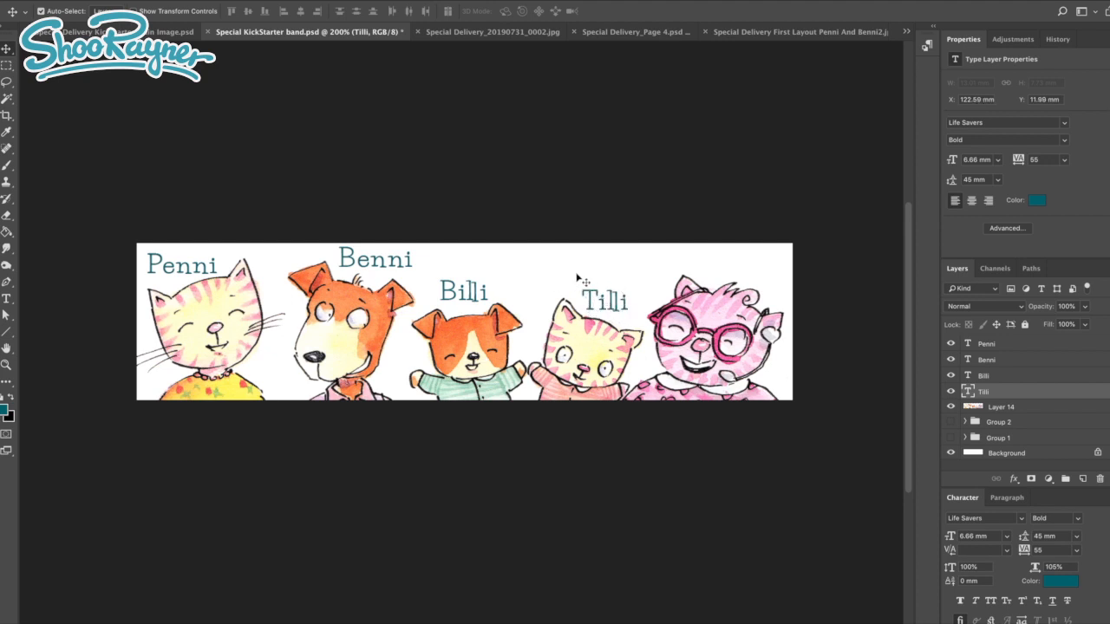
- Nudge the "Benni" label slightly down to about Y 1.41 mm and the "Penni" label to about X 2.11 mm, Y 1.76 mm
click(381, 262)
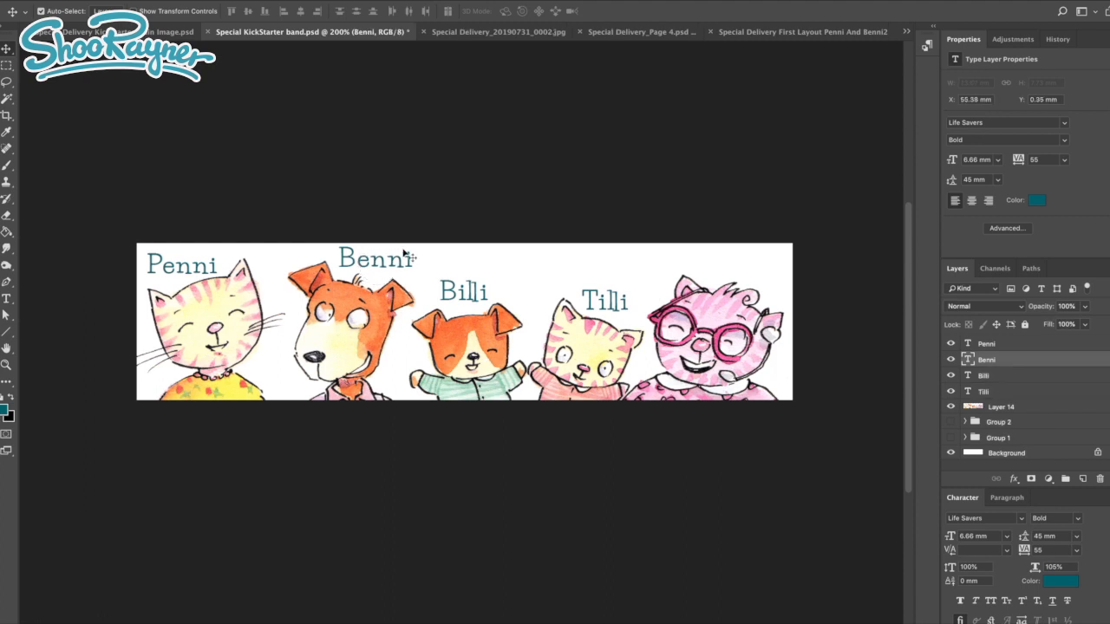
drag(378, 264, 382, 271)
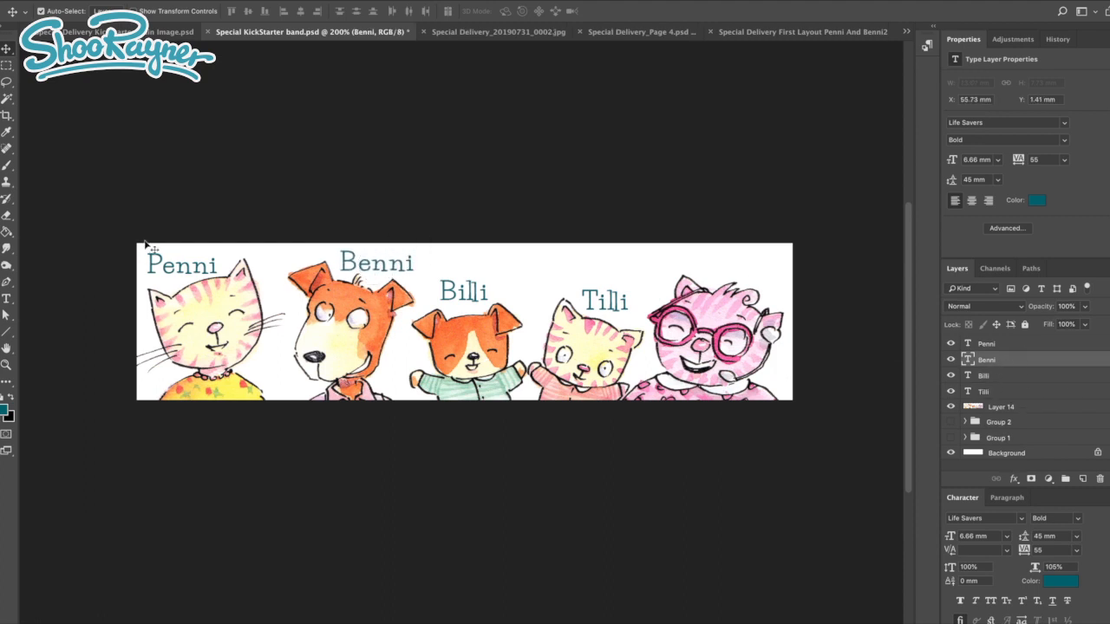
drag(191, 277, 191, 275)
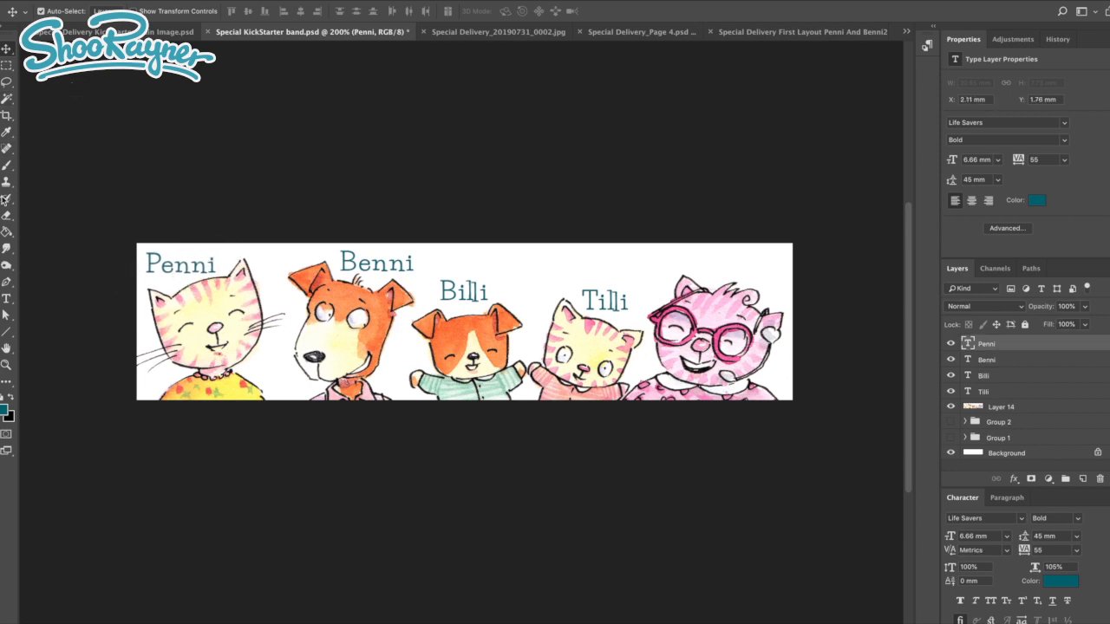
- Add the two-line text "Helpful Helpline" and "Lady", and move it above Tilli and the pink cat with glasses
click(6, 298)
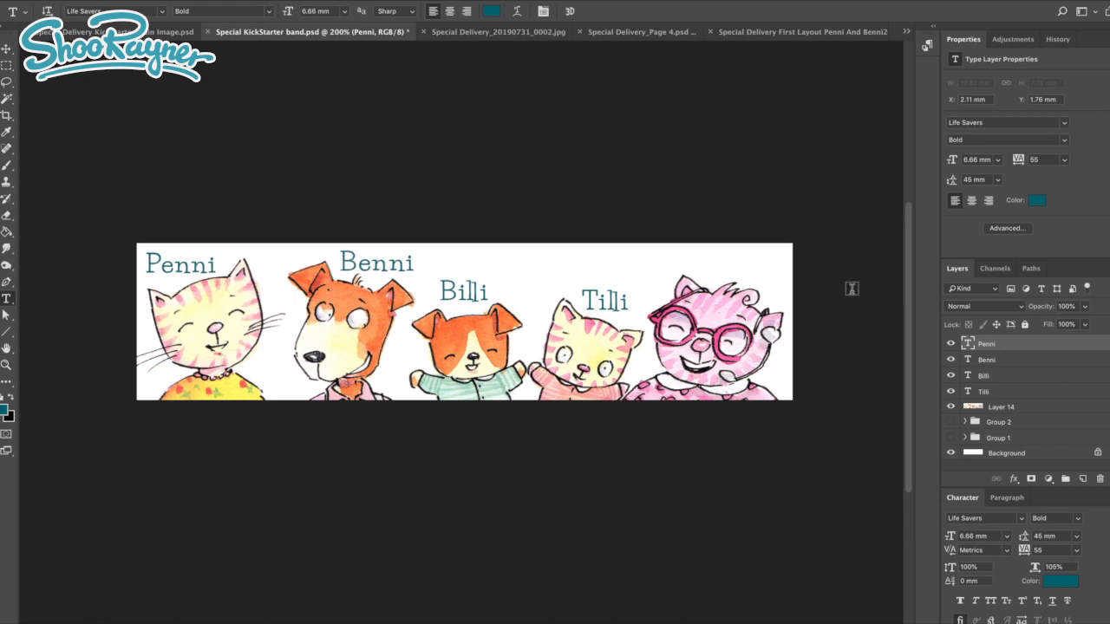
click(562, 256)
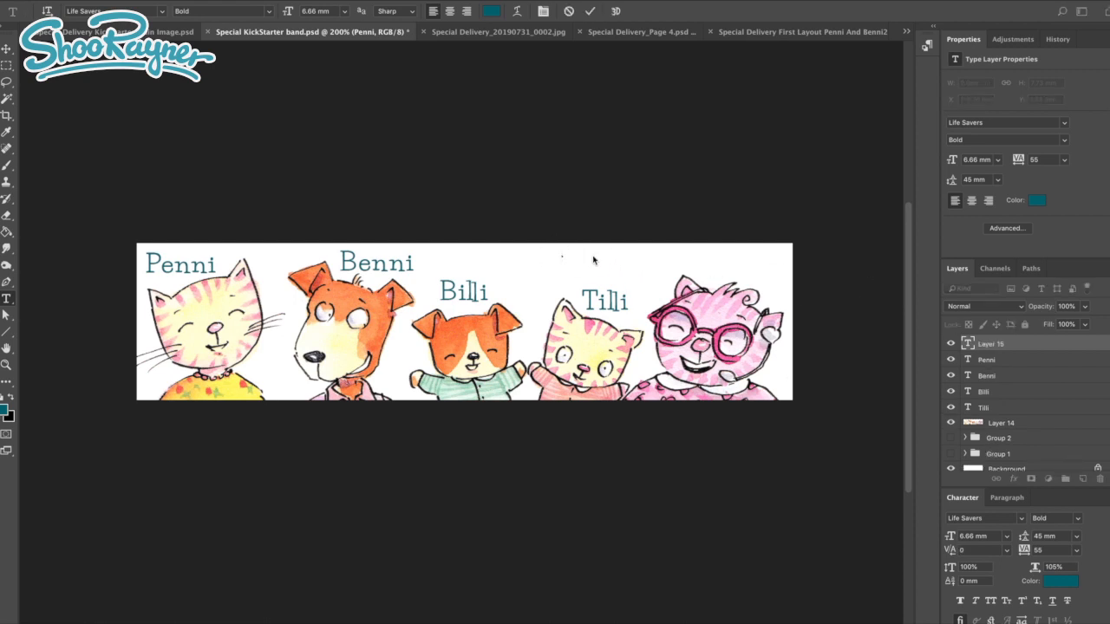
text(Helpful Helpline)
key(Return)
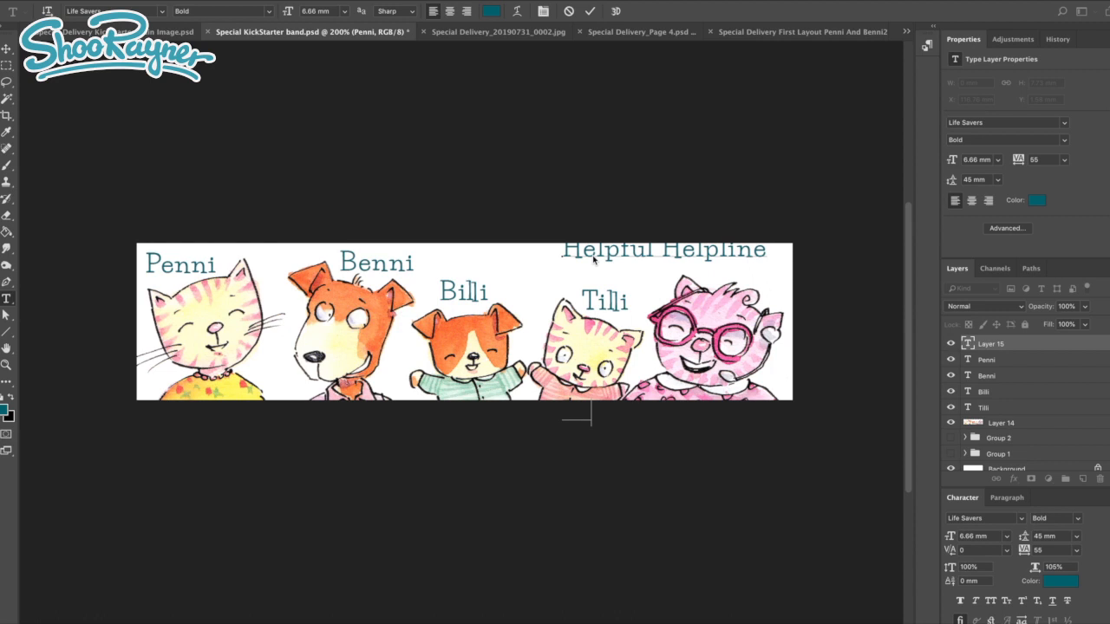
click(7, 50)
drag(624, 256, 599, 268)
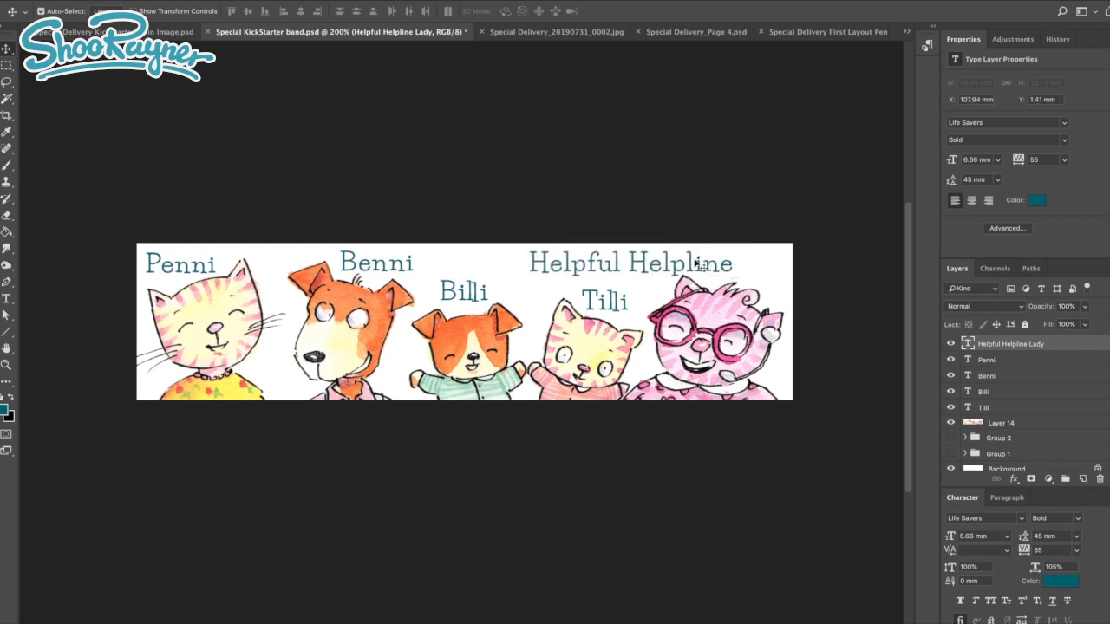
- Edit the label above the pink cat with glasses to read "Helpful Helpline Lady" on one line, and move it within the banner's edge
key(t)
click(718, 262)
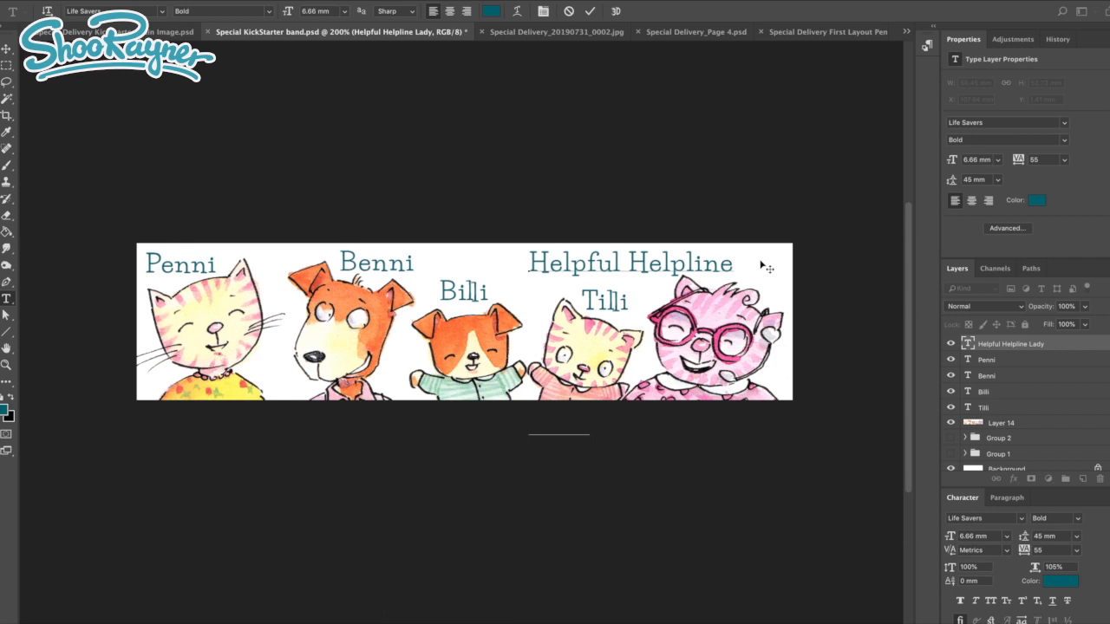
text(Lady)
key(Escape)
key(v)
click(6, 332)
drag(168, 278, 175, 287)
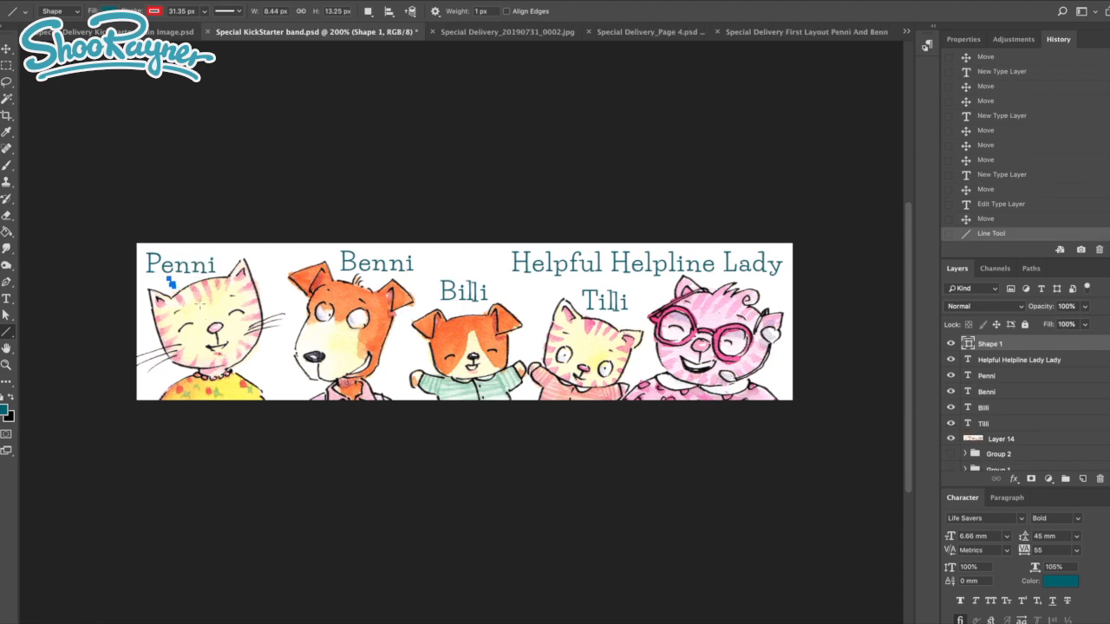
click(7, 49)
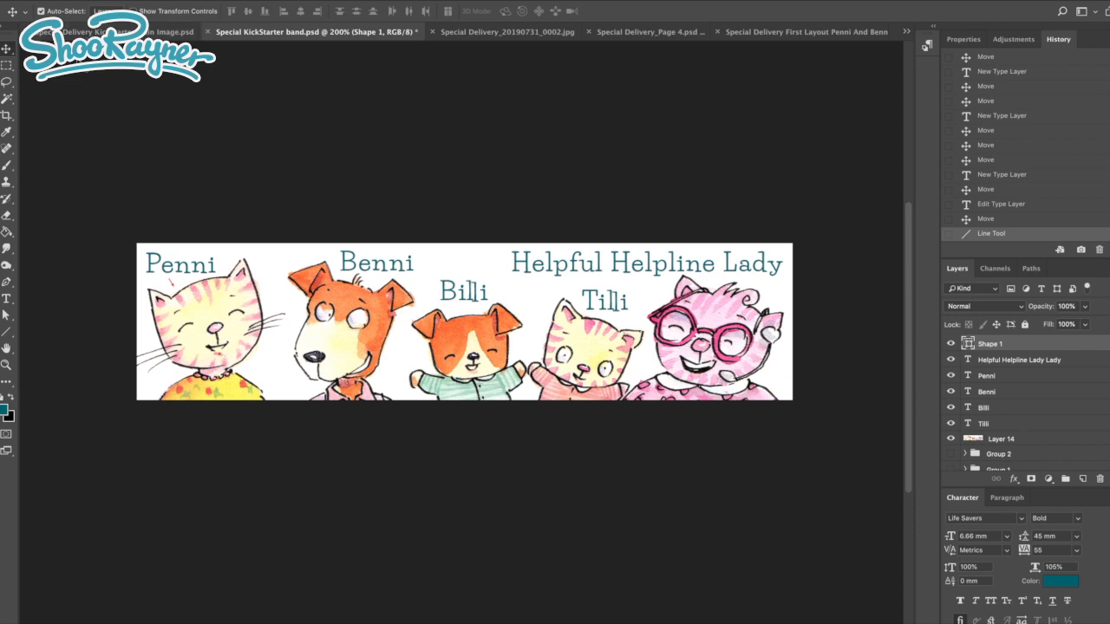
key(ctrl+z)
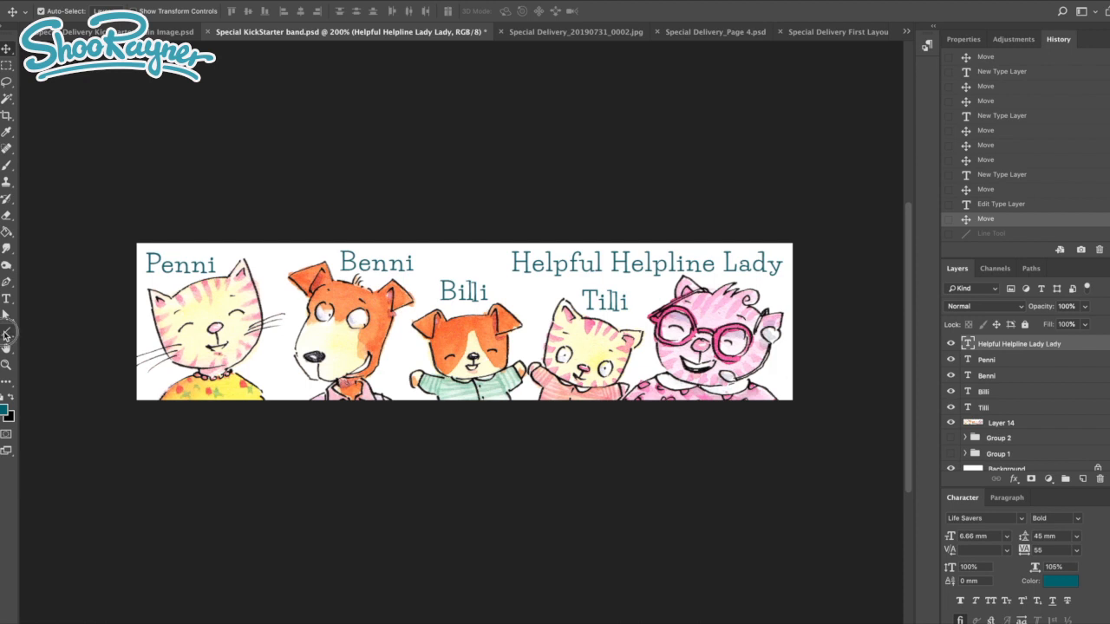
- Set the Line tool to a 1.5 px weight with a teal stroke, and make Layer 14 the active layer
click(7, 334)
click(483, 11)
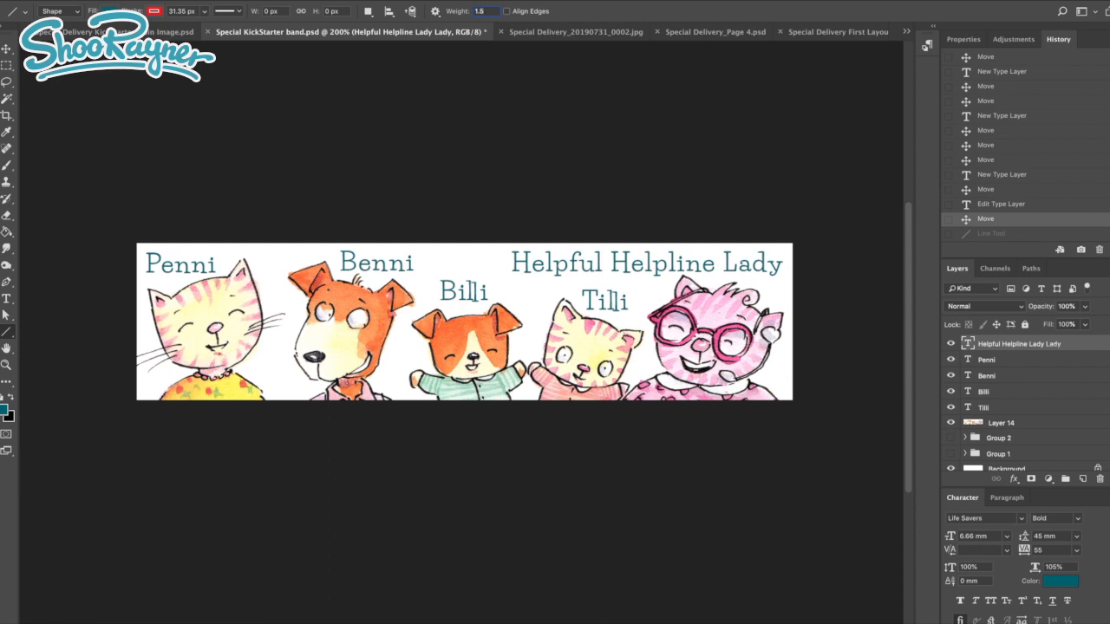
click(155, 12)
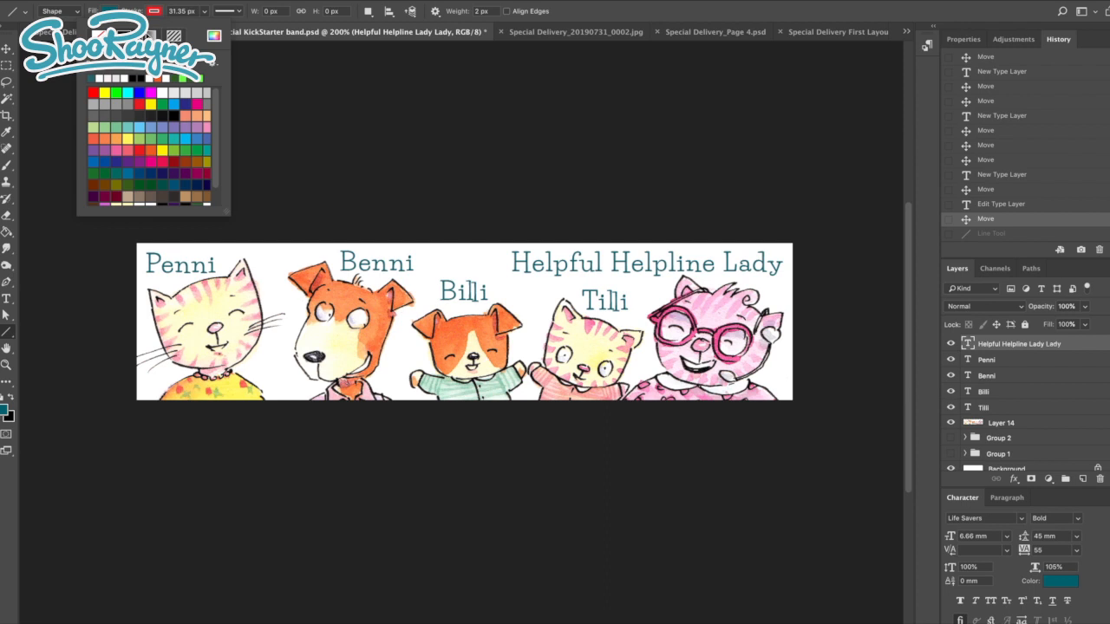
click(113, 76)
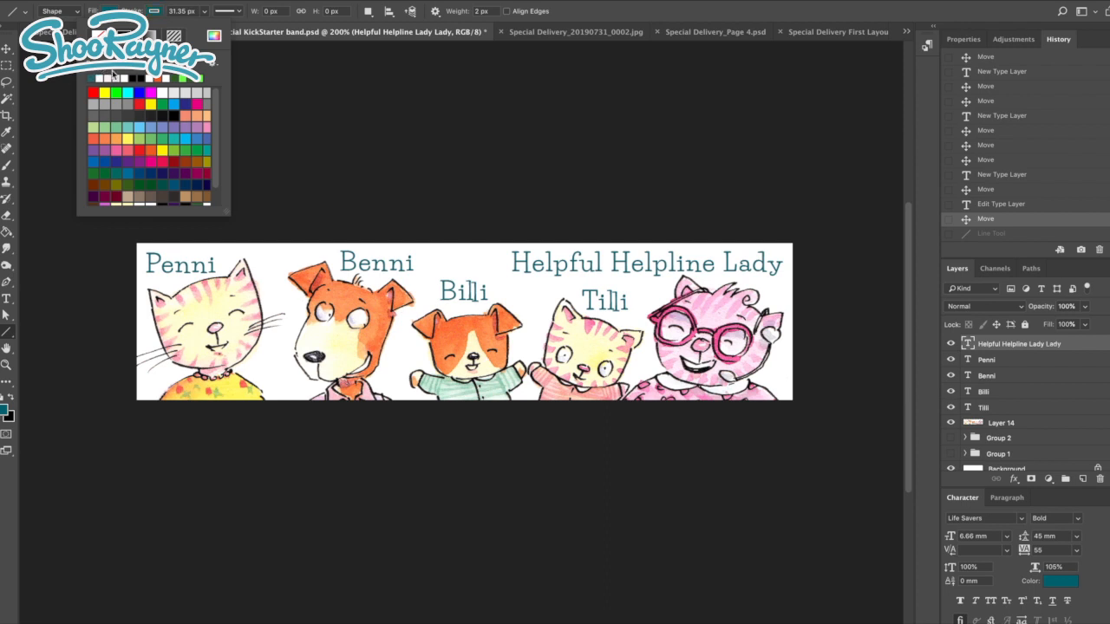
click(10, 52)
click(169, 282)
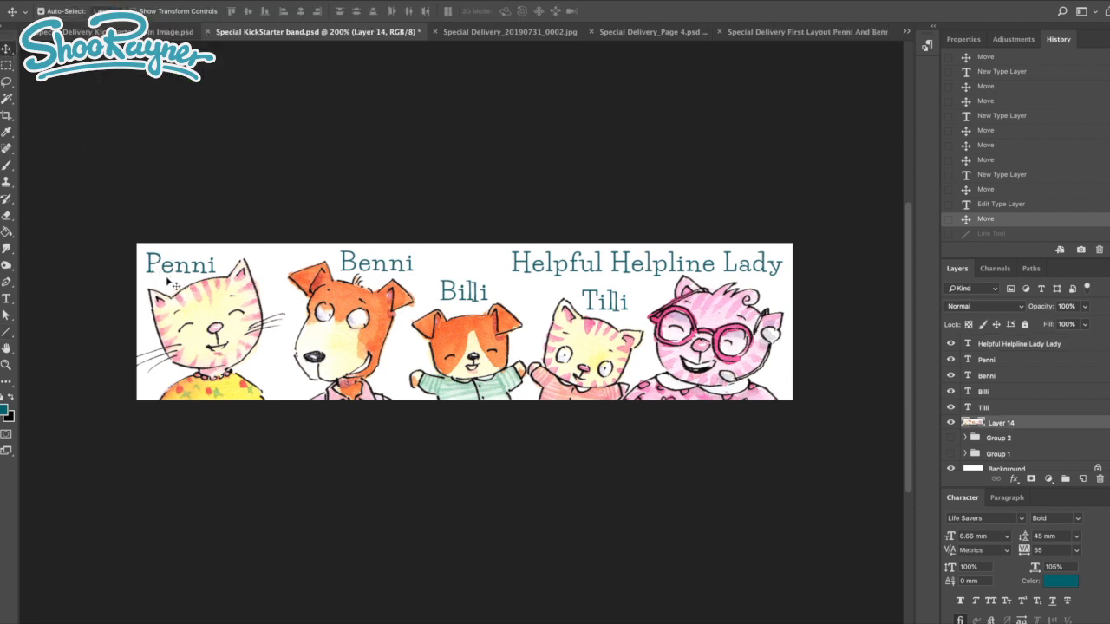
click(6, 332)
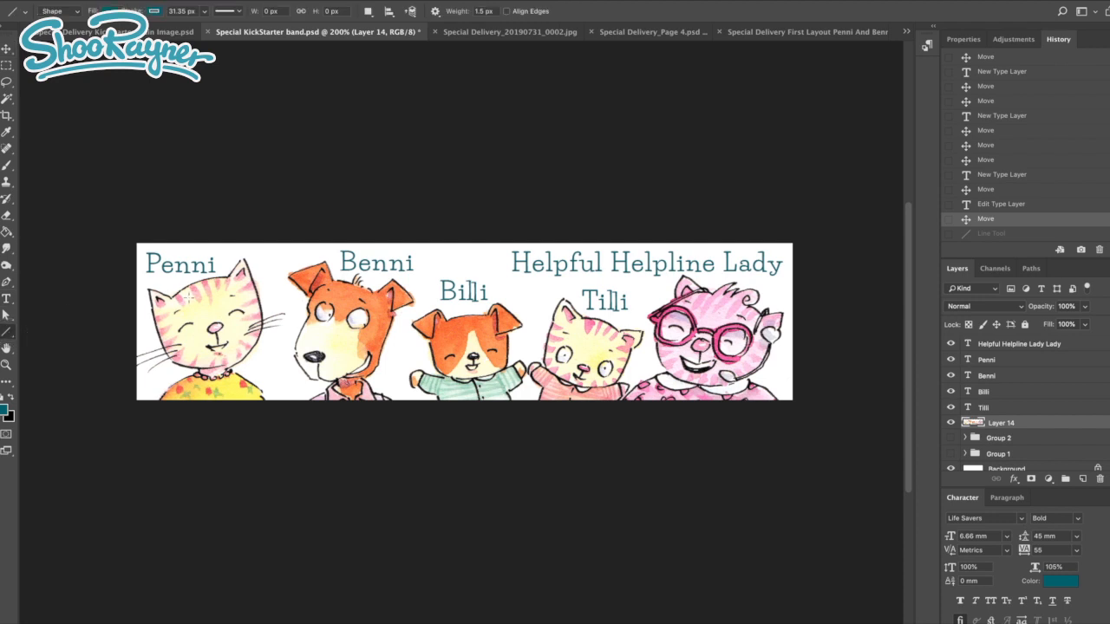
- Draw a short teal pointer line from each of the five names to its character, and export the banner as Special-KickStarter-intro-characters.jpg
drag(170, 278, 179, 290)
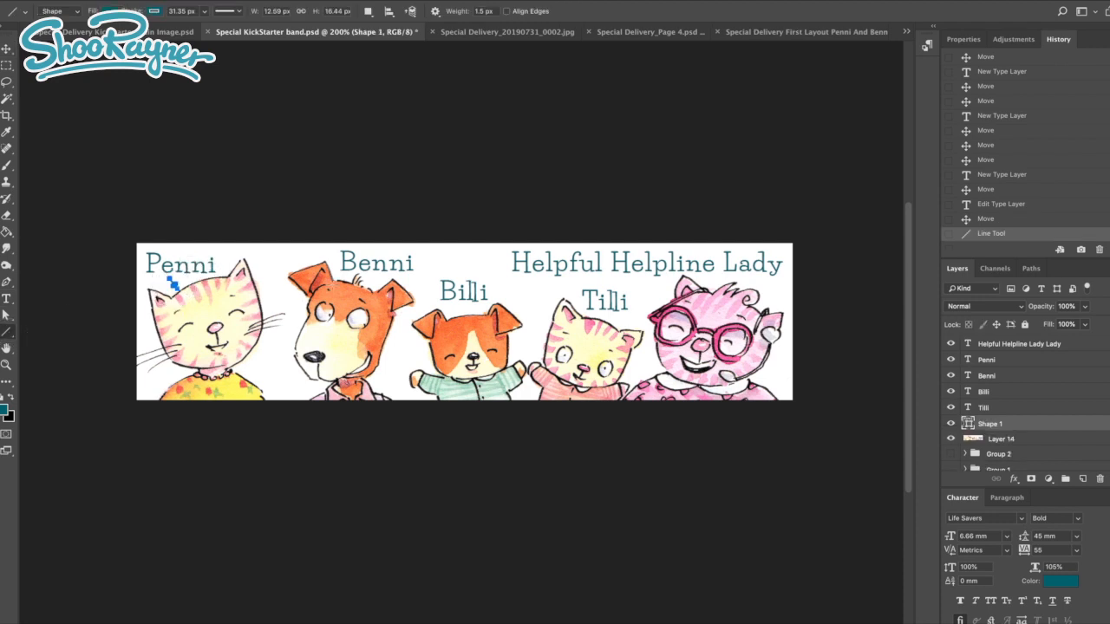
drag(380, 275, 373, 285)
drag(469, 304, 465, 311)
drag(619, 311, 612, 317)
drag(647, 278, 664, 297)
click(11, 48)
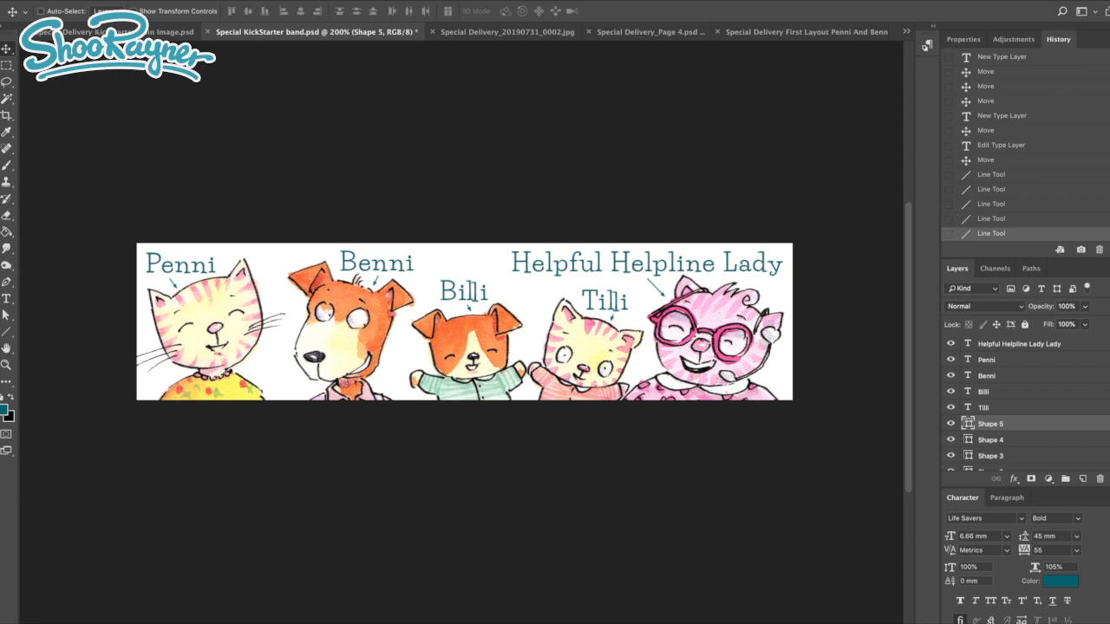
key(ctrl+alt+shift+s)
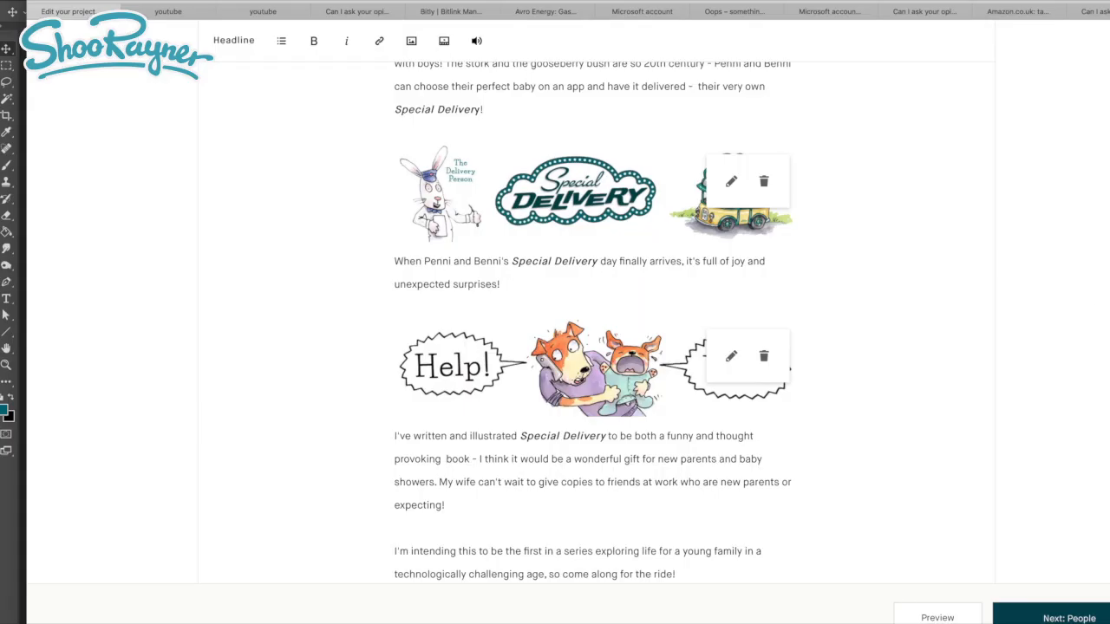
- In the Kickstarter project editor, insert the image Special-KickStarter-intro-characters.jpg above the first paragraph of the project description
scroll(596, 312, up, 5)
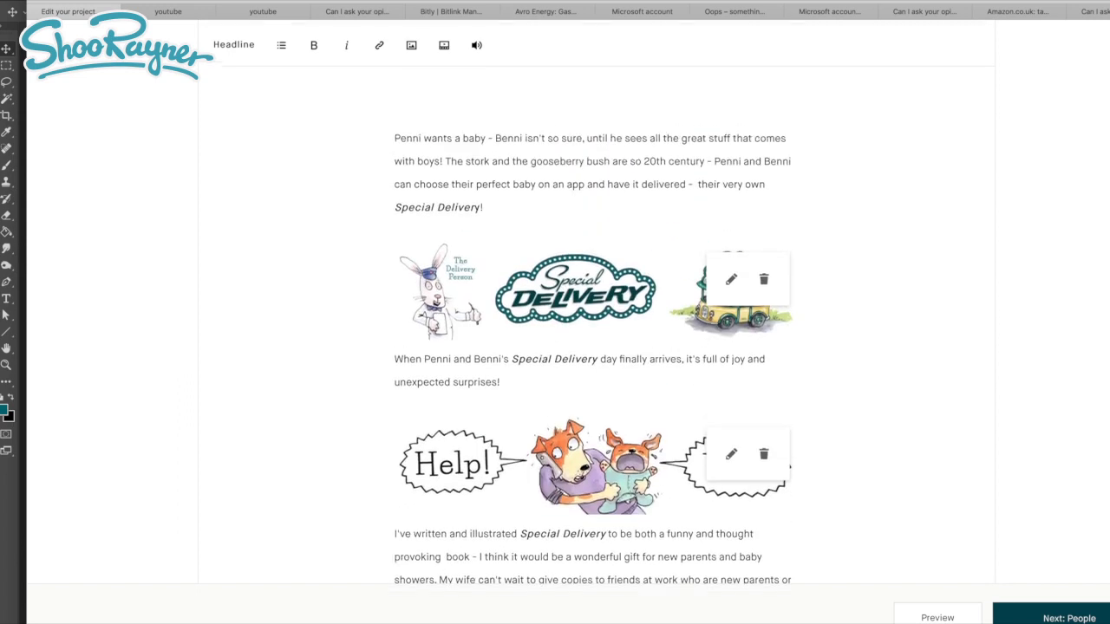
click(401, 321)
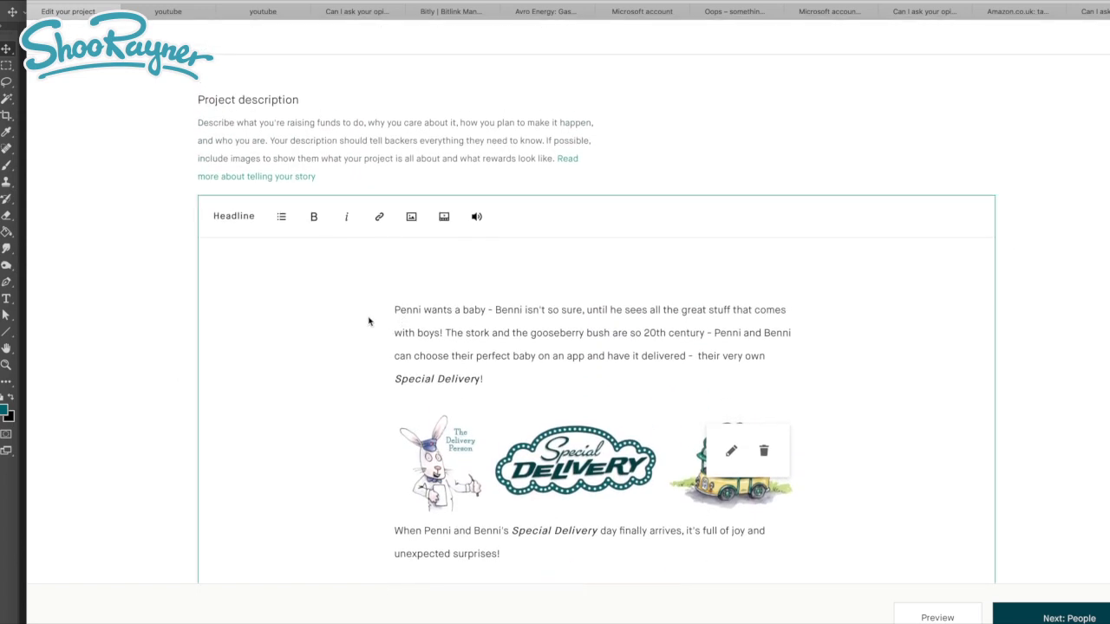
click(411, 217)
key(super+Tab)
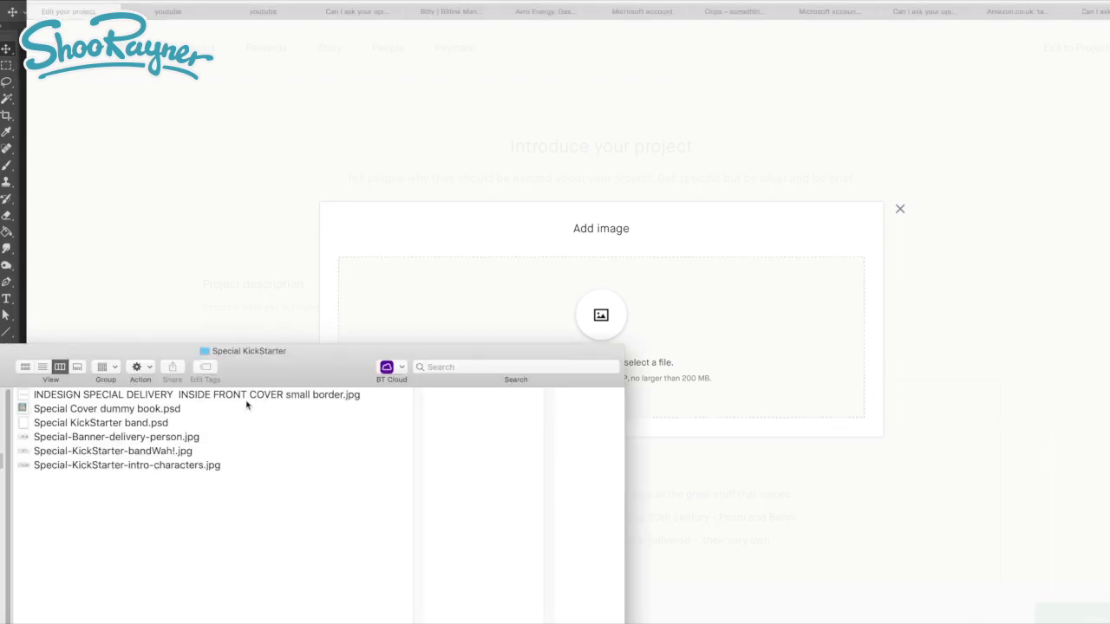
drag(164, 464, 590, 317)
click(614, 312)
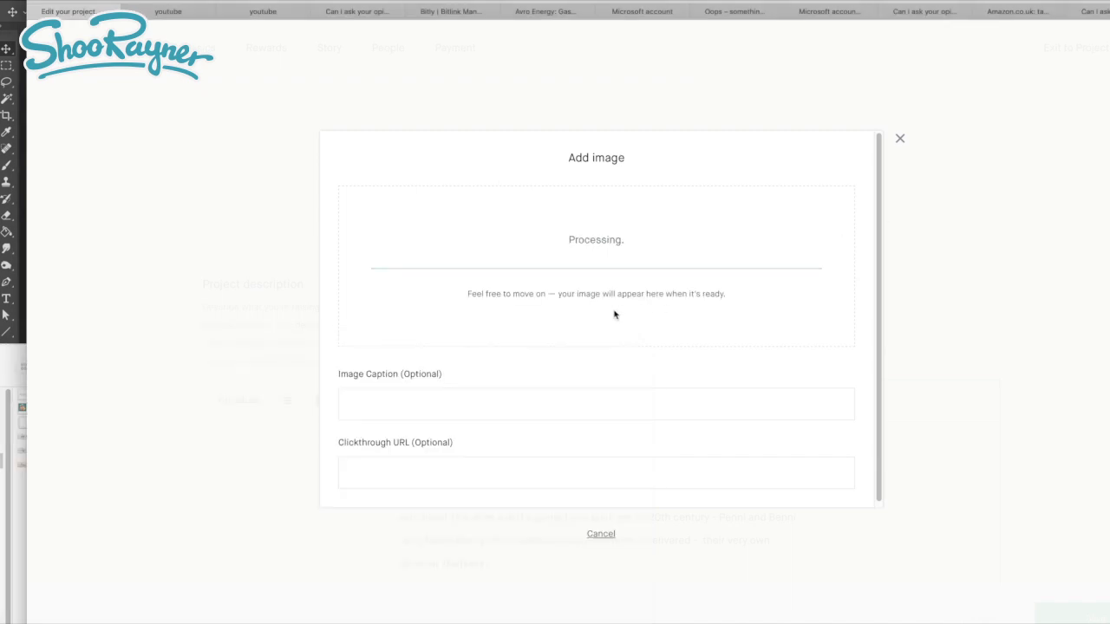
drag(876, 205, 844, 321)
click(603, 514)
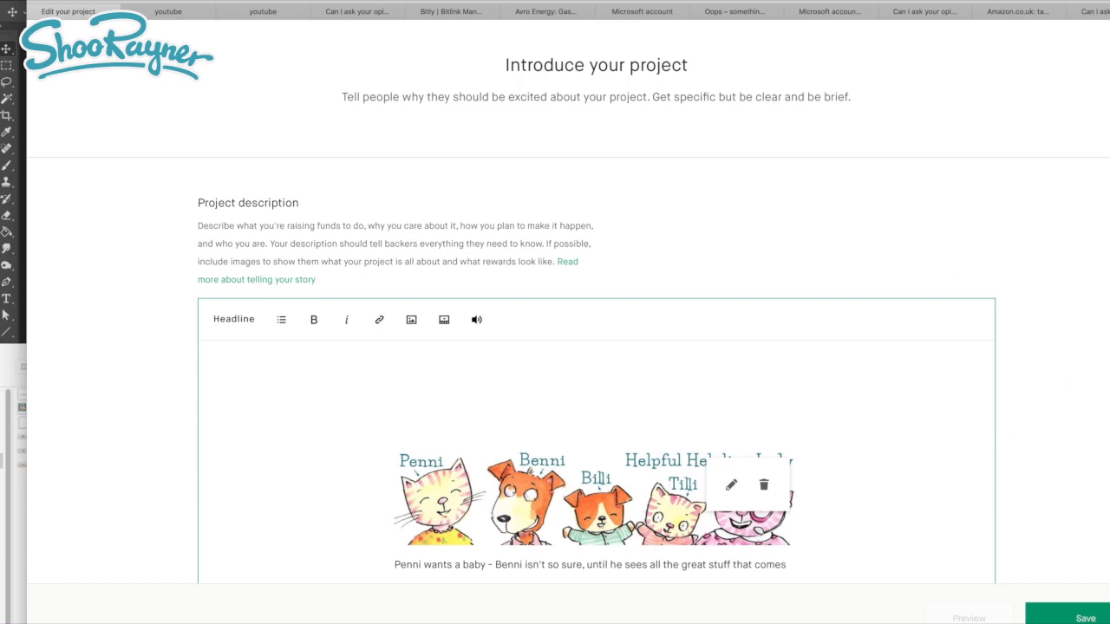
- Preview the Kickstarter project page and examine how the character banner, other images and story text look in the About section
scroll(942, 44, down, 3)
click(942, 44)
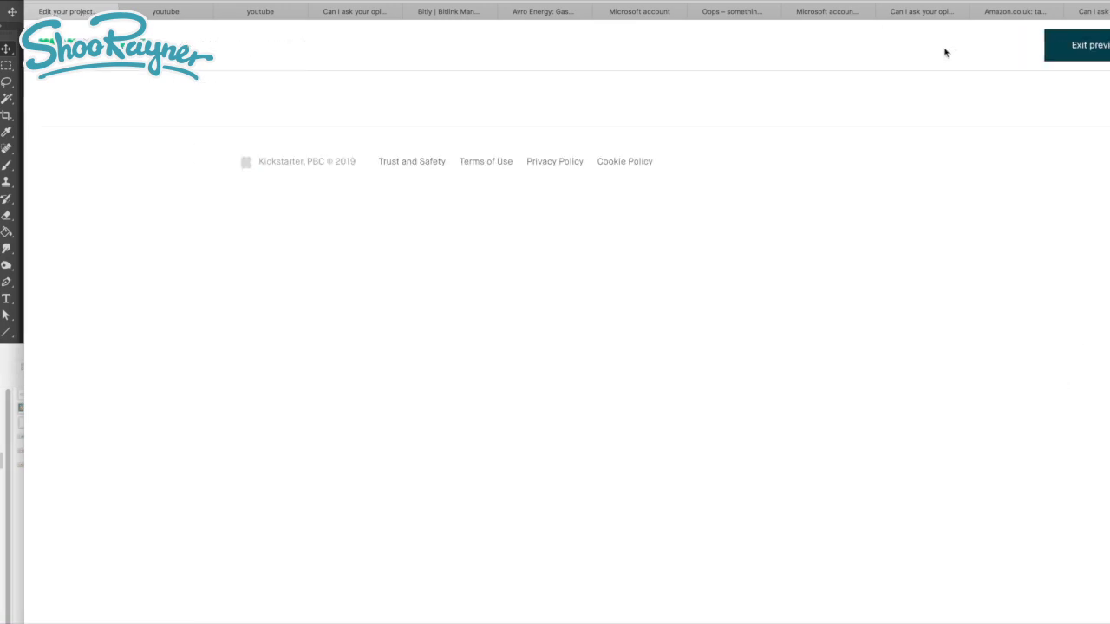
scroll(809, 208, down, 2)
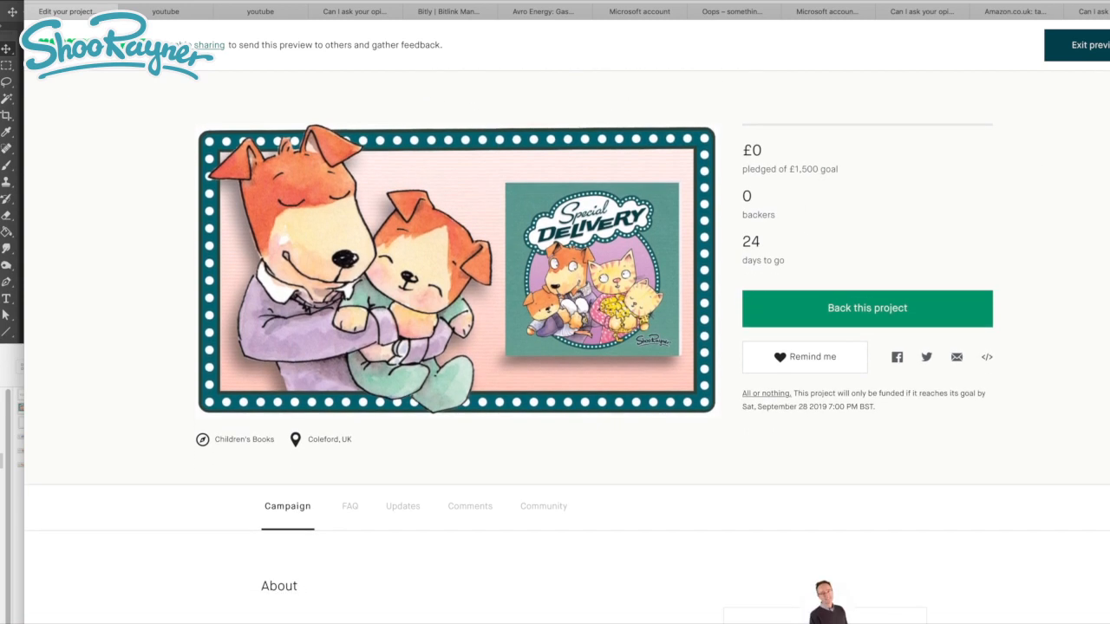
scroll(567, 364, down, 1)
scroll(567, 365, down, 3)
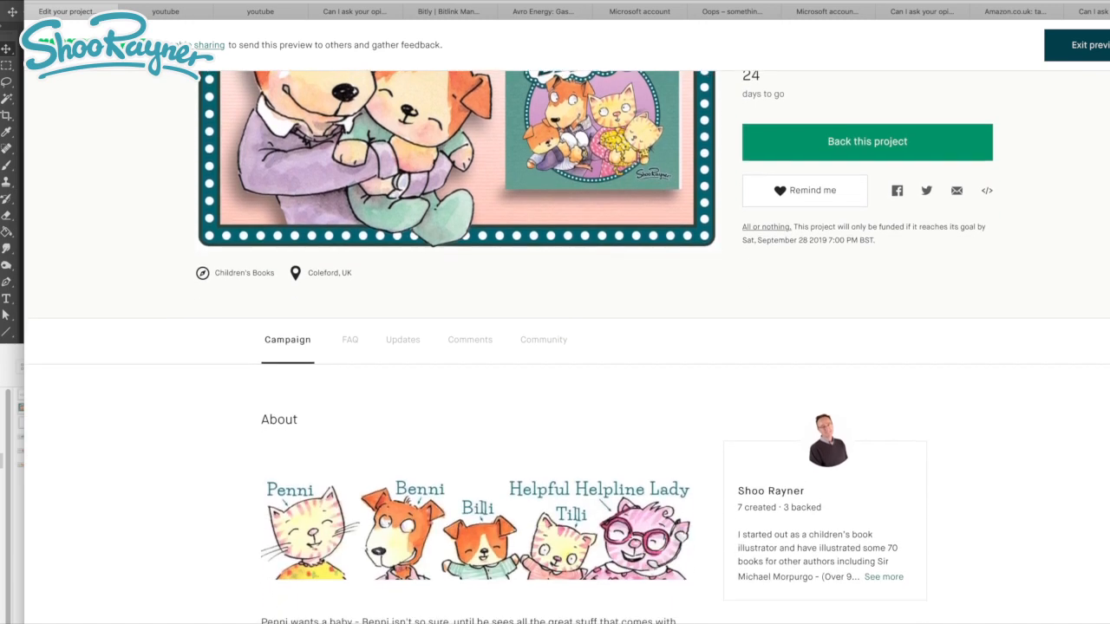
scroll(280, 341, down, 3)
scroll(280, 341, up, 2)
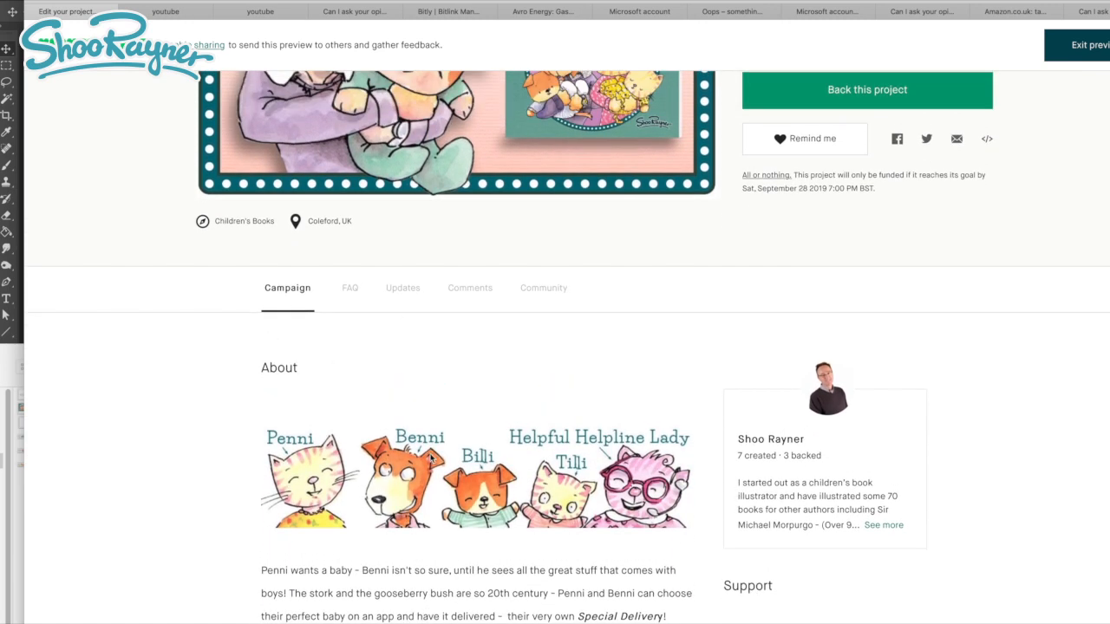
scroll(568, 347, down, 4)
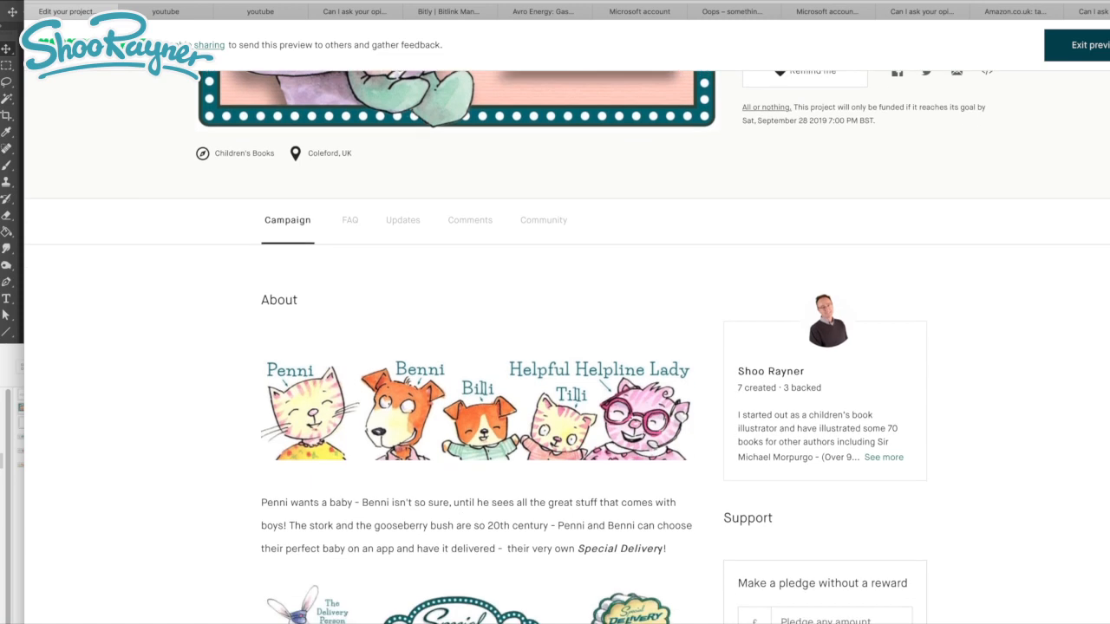
scroll(567, 346, down, 3)
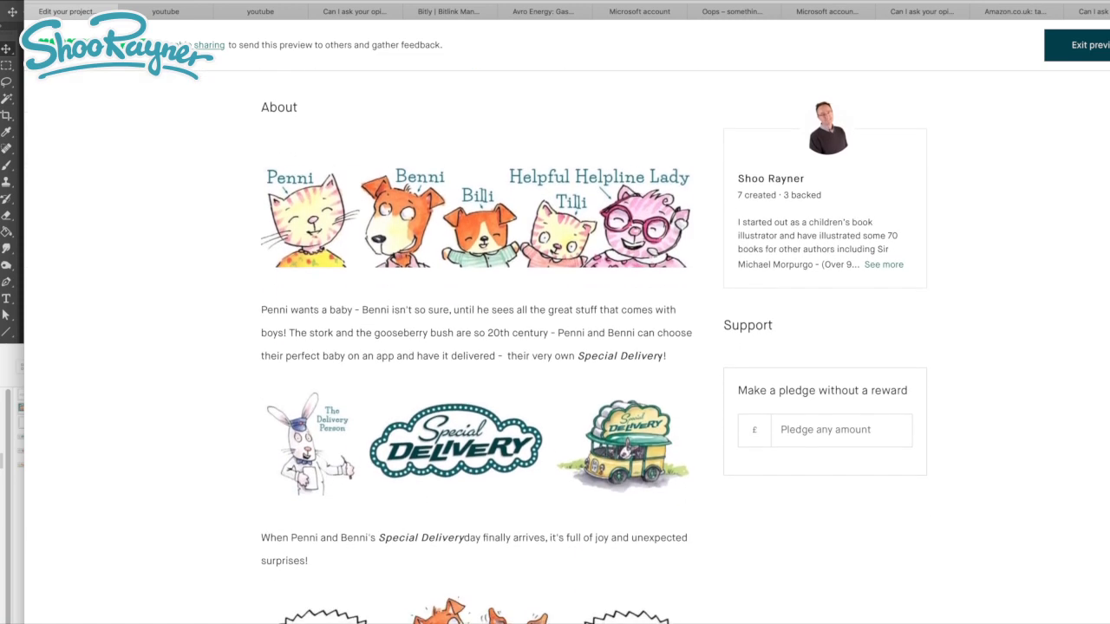
scroll(354, 288, down, 2)
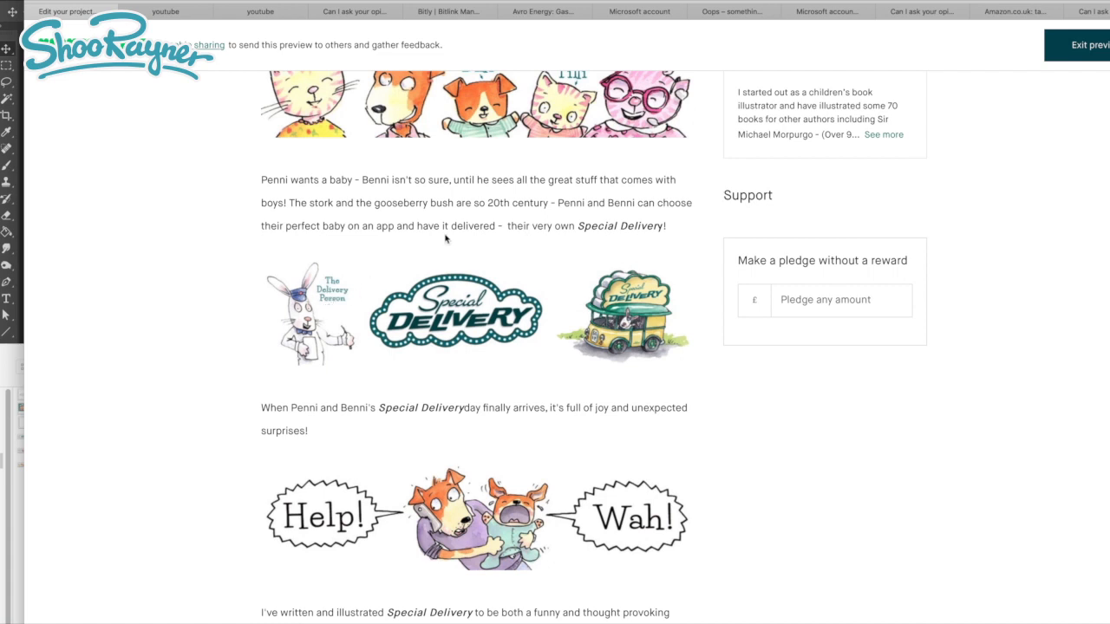
scroll(312, 312, up, 1)
scroll(312, 312, down, 1)
scroll(594, 298, down, 10)
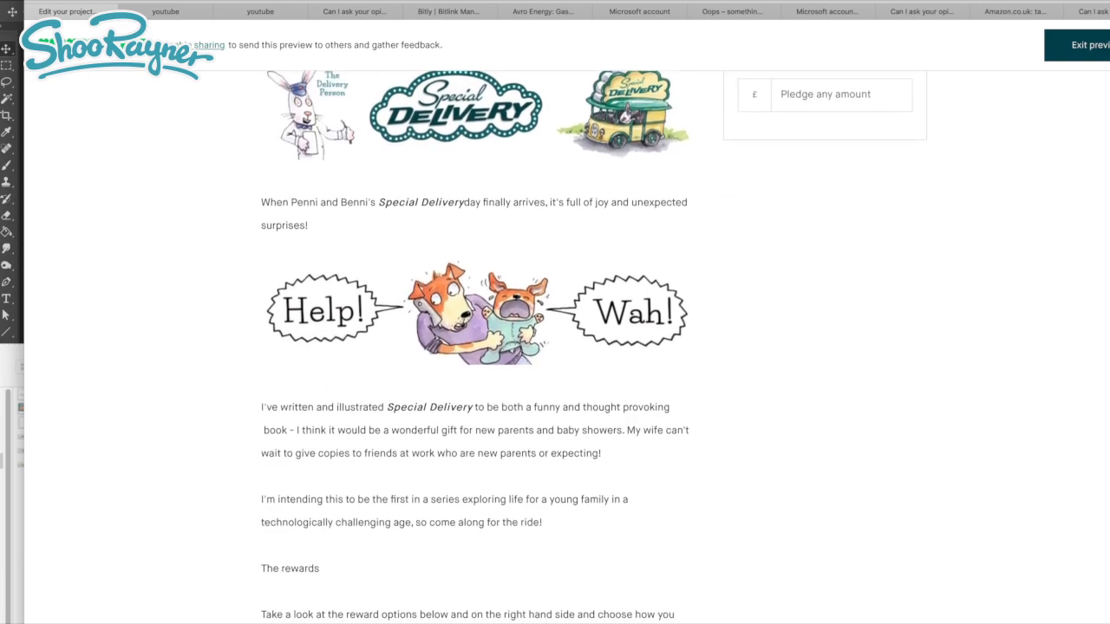